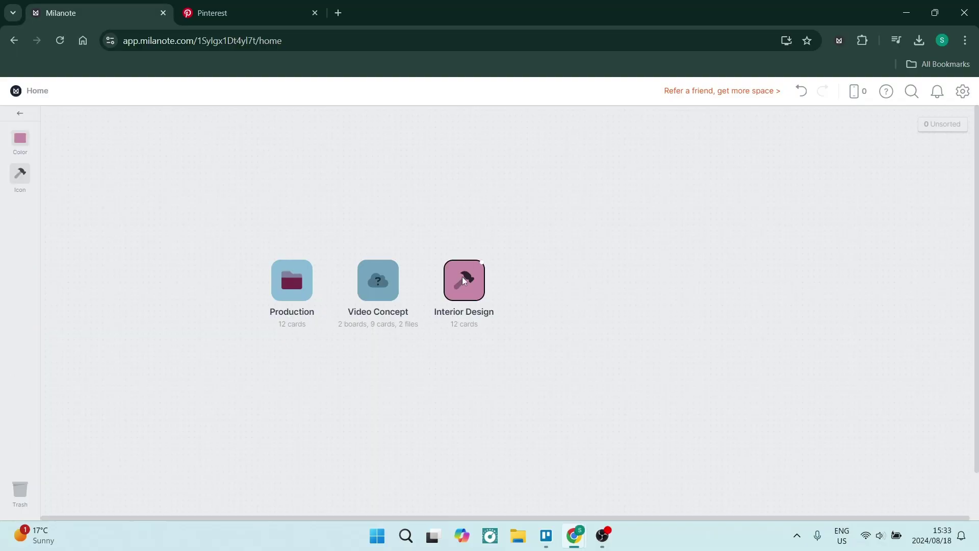
# Add a new board to the Home canvas, coloured pink with a palette icon.
pyautogui.click(169, 240)
pyautogui.moveTo(21, 255); pyautogui.dragTo(552, 277)
pyautogui.click(23, 140)
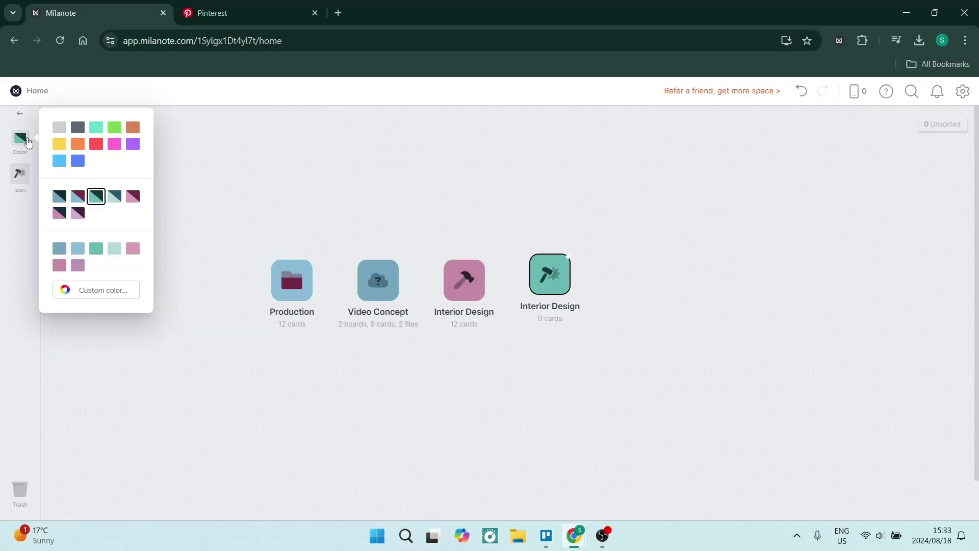
pyautogui.click(115, 145)
pyautogui.click(21, 173)
pyautogui.click(82, 152)
pyautogui.scroll(-1, 209, 178)
pyautogui.click(207, 172)
# Inside the board, search templates for 'interior design' and apply the Interior Design Product List template.
pyautogui.doubleClick(561, 283)
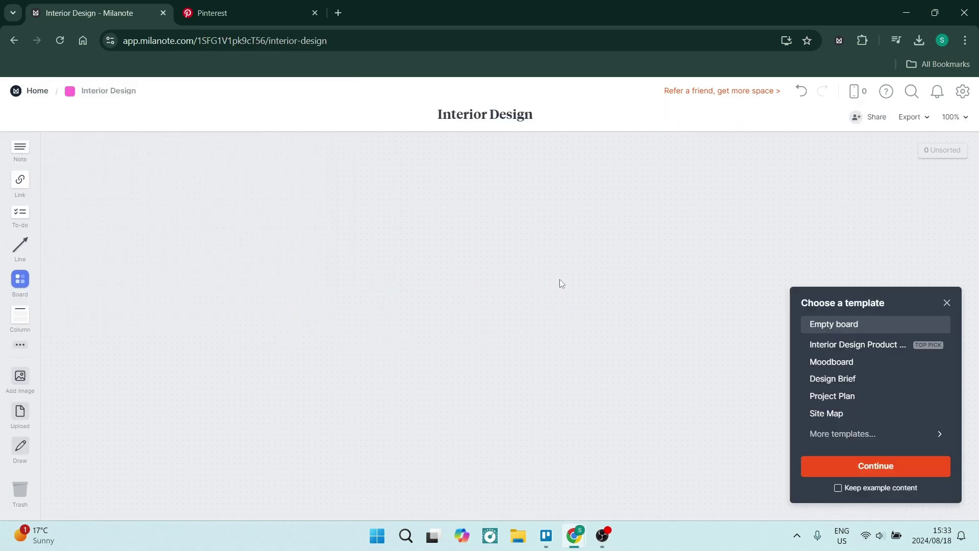
pyautogui.click(843, 433)
pyautogui.write('interior design')
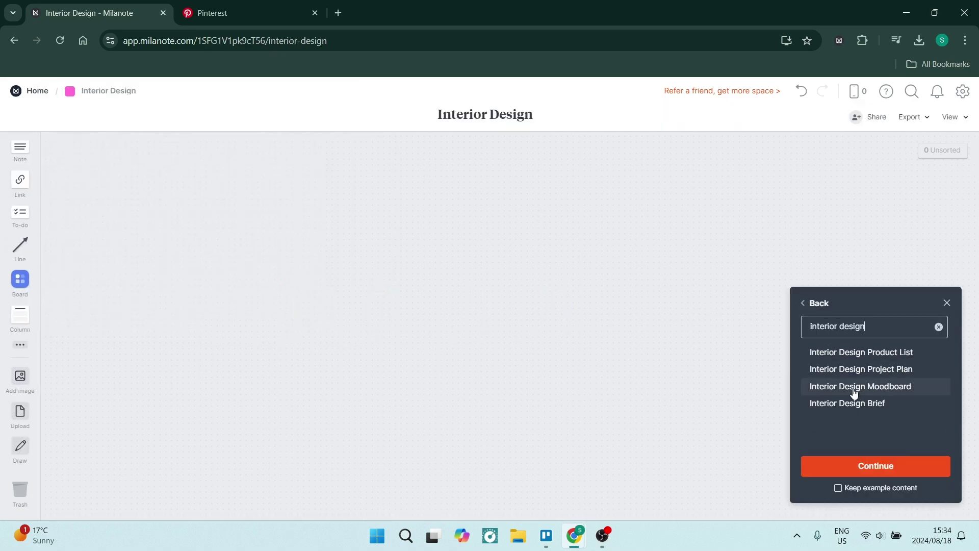
pyautogui.click(861, 369)
pyautogui.click(860, 386)
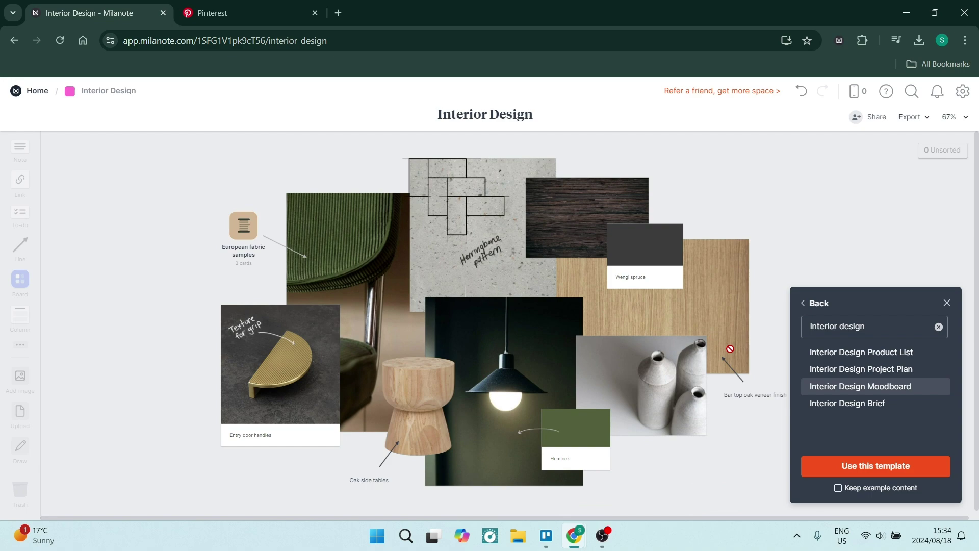
pyautogui.click(848, 403)
pyautogui.click(861, 352)
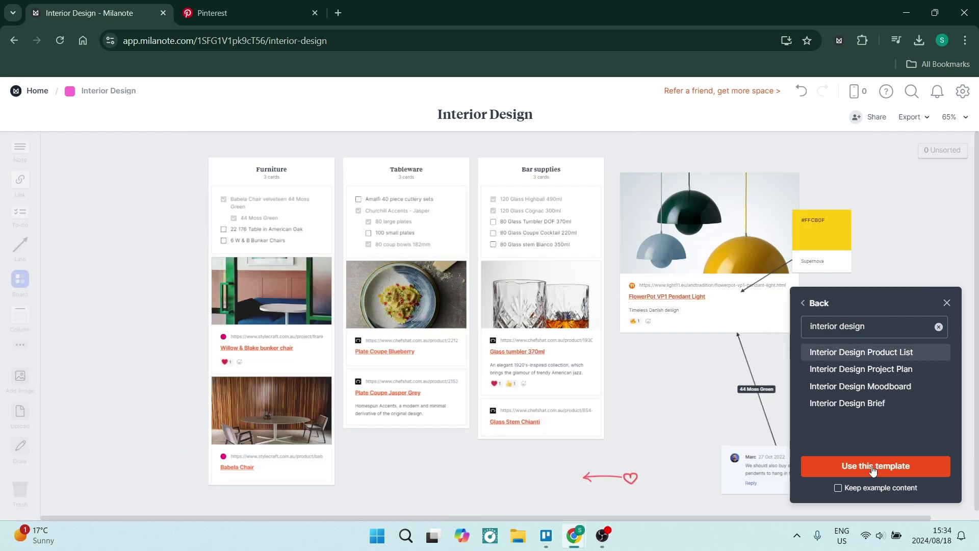
pyautogui.click(874, 465)
# Rename the columns to Kitchen Furniture, Lounge Furniture and Bedroom Furniture.
pyautogui.doubleClick(178, 189)
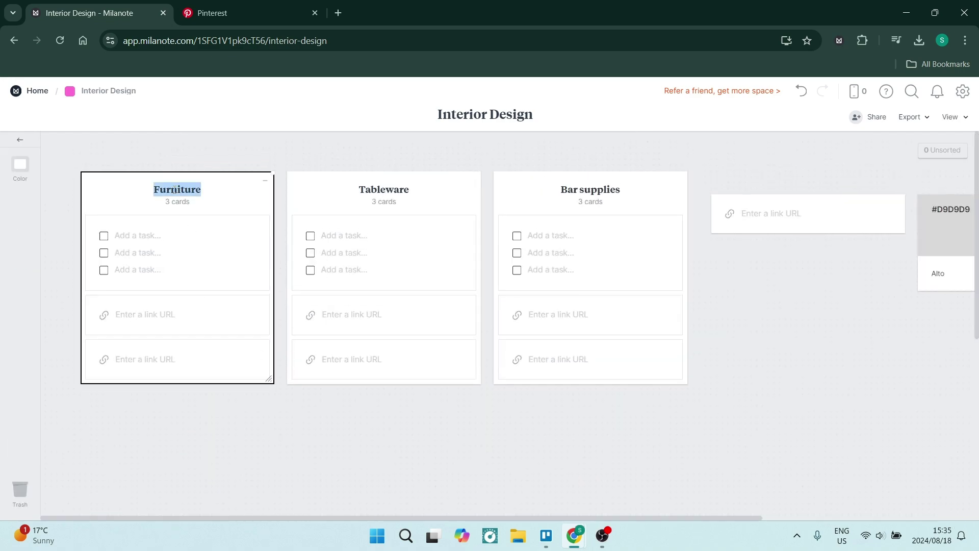
pyautogui.write('Kitchen Furniture')
pyautogui.doubleClick(383, 190)
pyautogui.write('Lounge Furniture')
pyautogui.doubleClick(570, 189)
pyautogui.write('Bedroom Furniture')
pyautogui.click(408, 428)
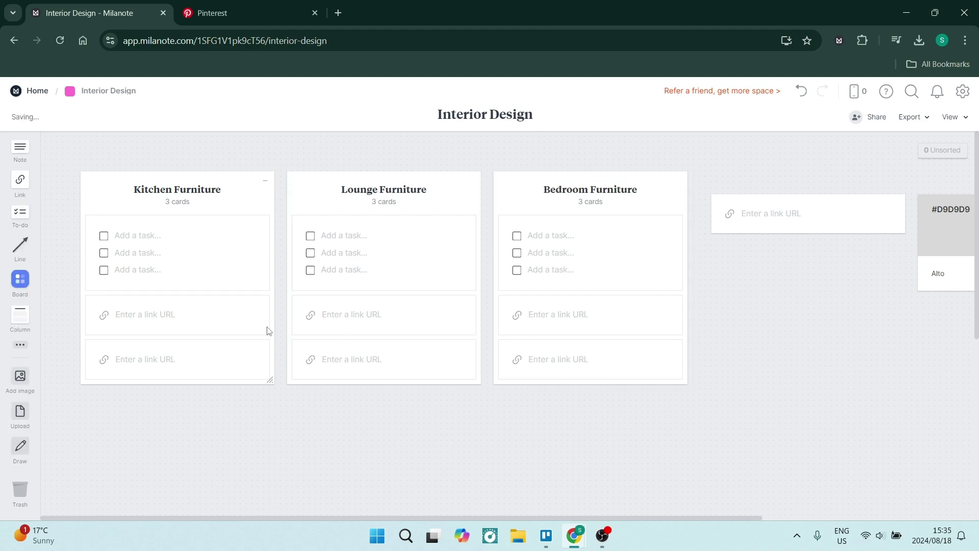
pyautogui.click(204, 276)
pyautogui.click(142, 328)
pyautogui.click(204, 373)
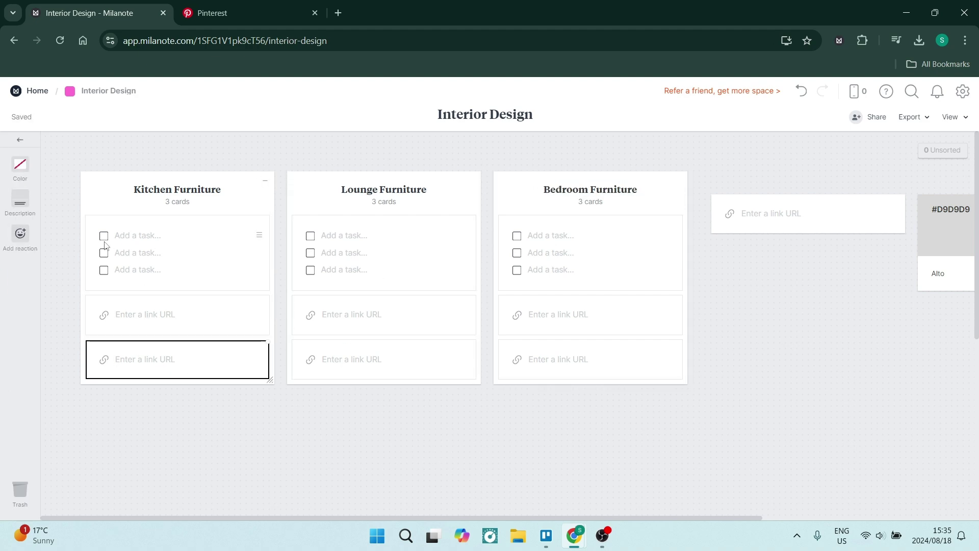
# Copy the Kitchen Furniture column title and search Pinterest for it.
pyautogui.click(19, 140)
pyautogui.click(20, 345)
pyautogui.click(20, 344)
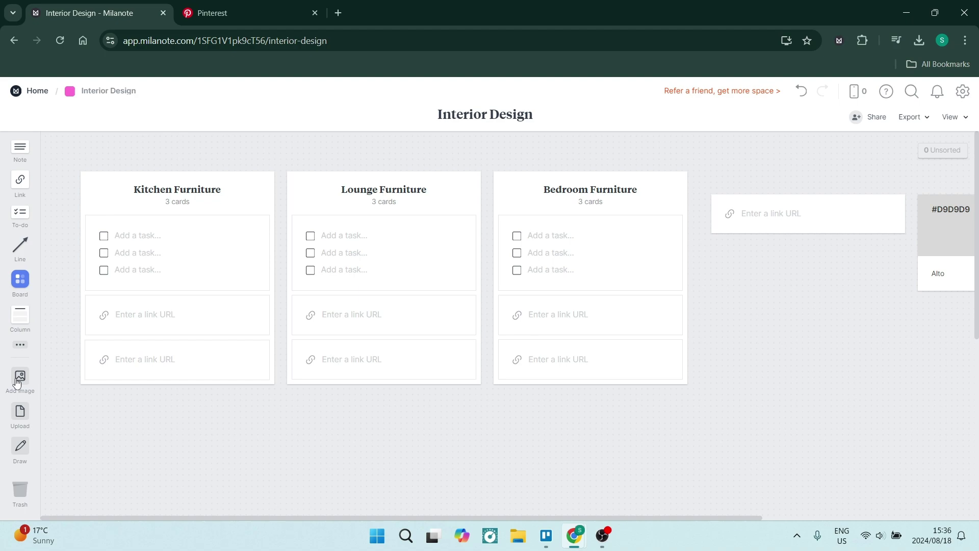
pyautogui.tripleClick(201, 190)
pyautogui.hotkey('ctrl', 'c')
pyautogui.click(239, 14)
pyautogui.click(316, 94)
pyautogui.hotkey('ctrl', 'v')
pyautogui.press('Return')
# Clip a kitchen pin to the Interior Design board with the Milanote Web Clipper.
pyautogui.click(533, 273)
pyautogui.scroll(-1, 466, 268)
pyautogui.click(839, 41)
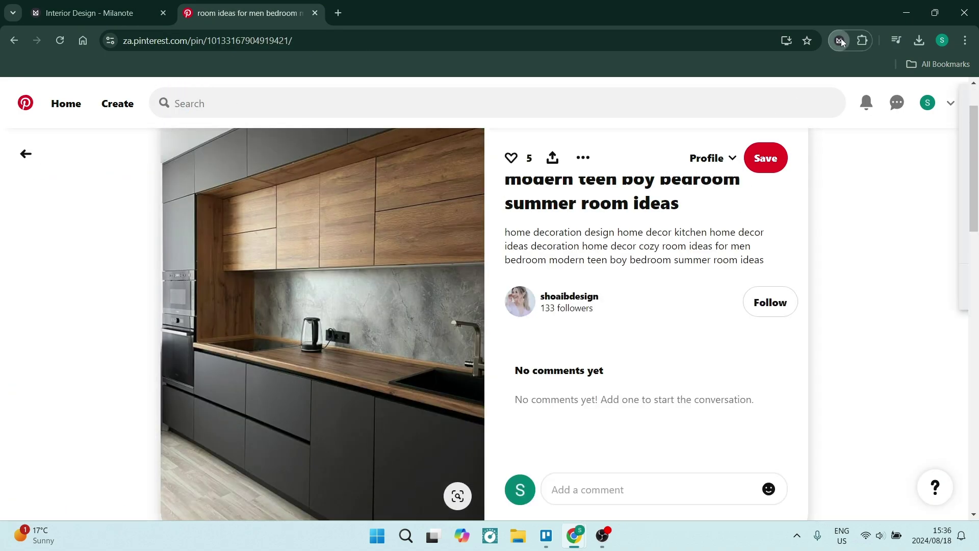
pyautogui.click(945, 340)
pyautogui.click(843, 218)
# Check the clipped pin and its source links in Milanote, then close the Unsorted panel.
pyautogui.click(836, 340)
pyautogui.click(89, 13)
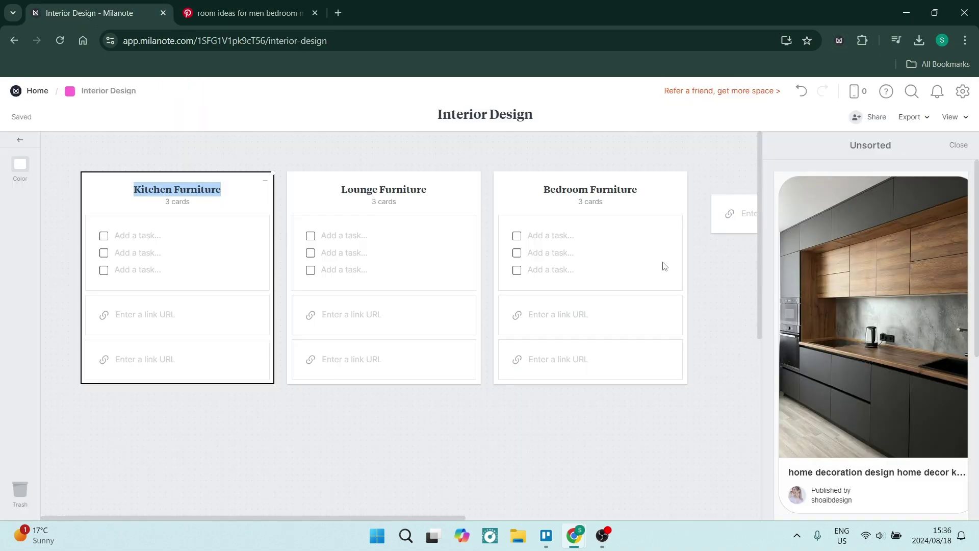
pyautogui.click(877, 270)
pyautogui.click(314, 13)
pyautogui.click(878, 270)
pyautogui.click(314, 13)
pyautogui.click(834, 496)
pyautogui.click(315, 13)
pyautogui.click(533, 439)
pyautogui.click(250, 13)
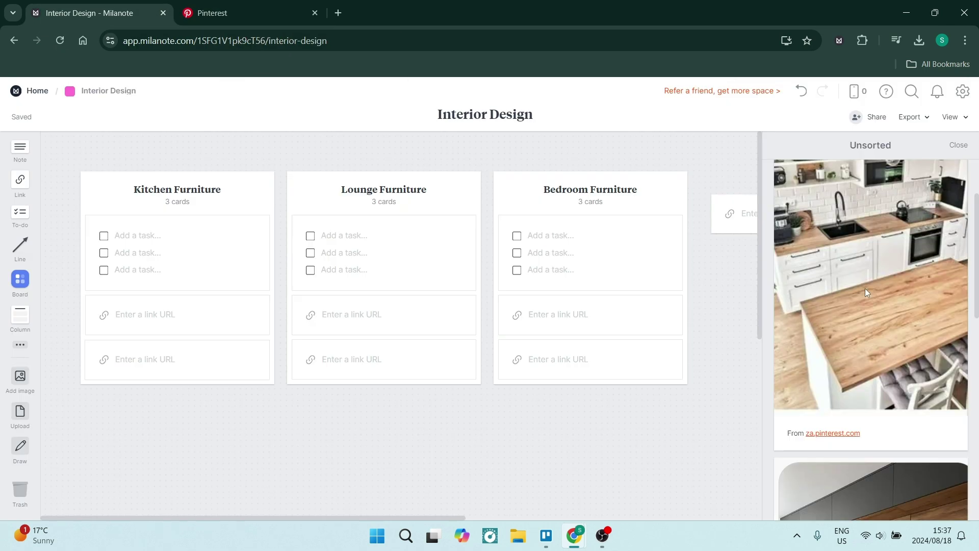
pyautogui.click(959, 145)
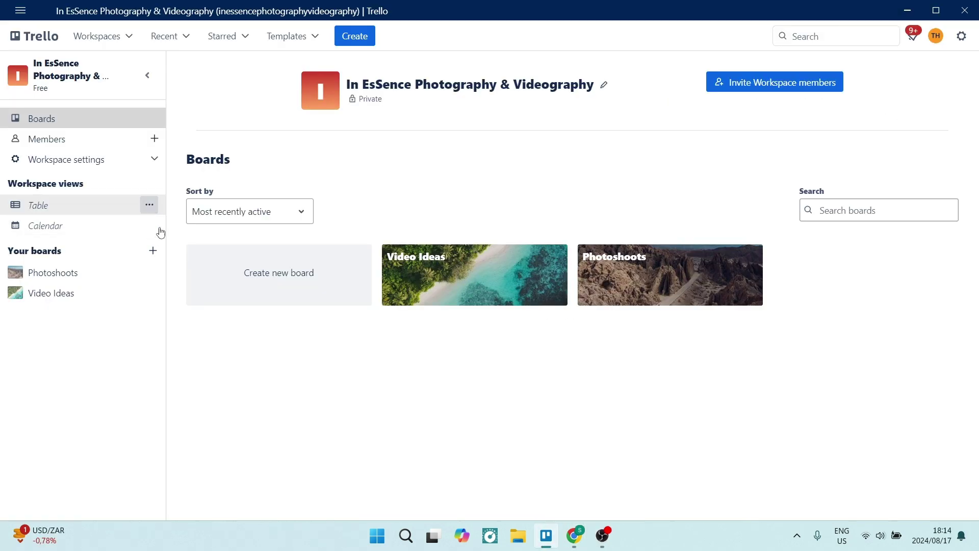
# Open the Preparing for a Matric Shoot card on the Video Ideas board.
pyautogui.click(457, 301)
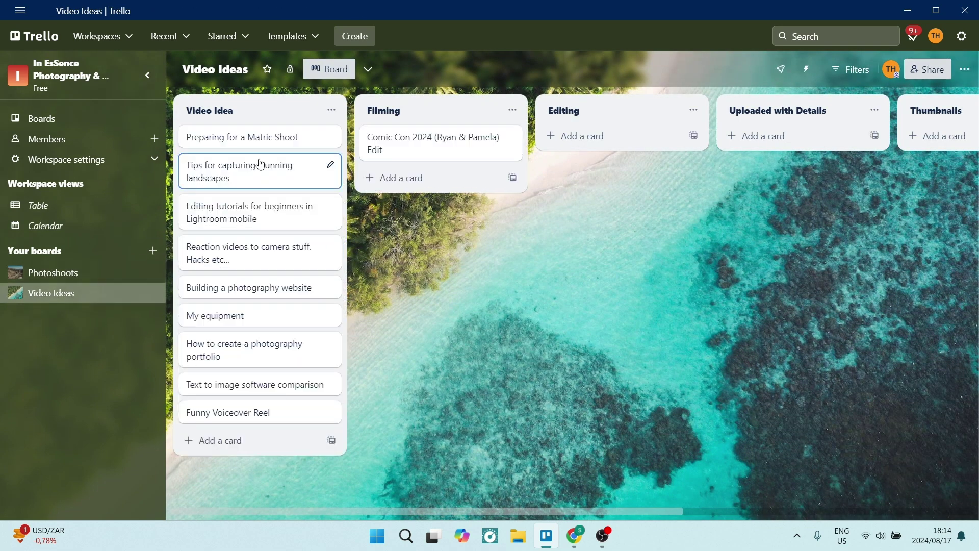
pyautogui.click(239, 147)
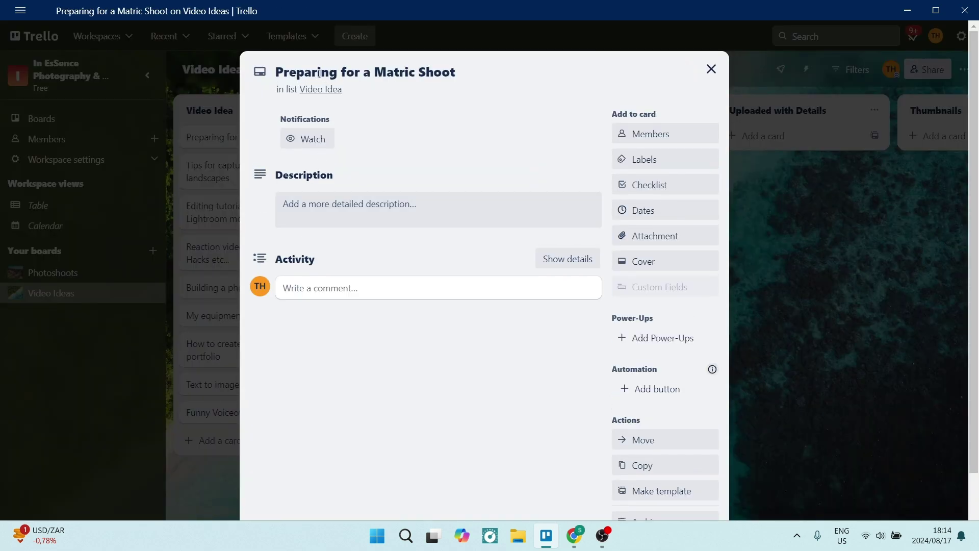
pyautogui.click(445, 74)
pyautogui.click(469, 124)
pyautogui.click(329, 140)
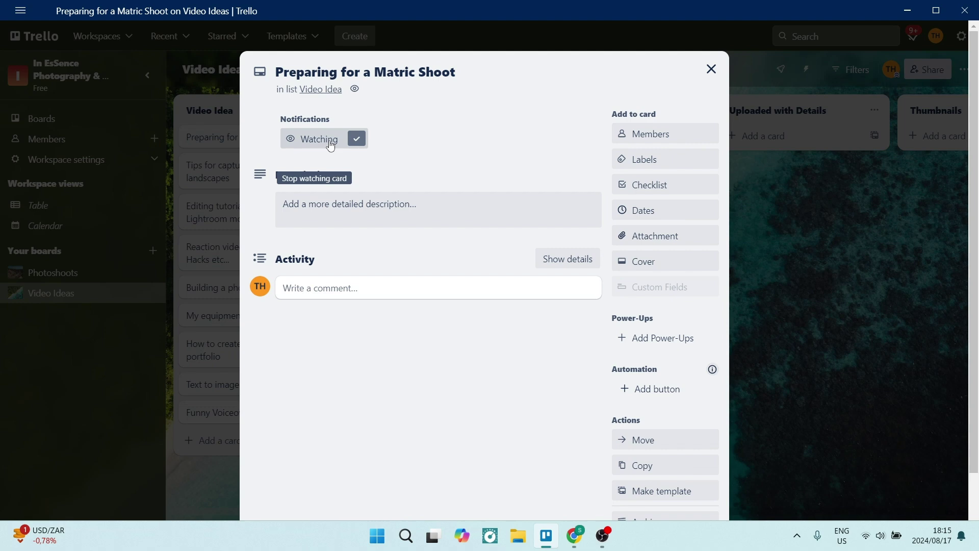
pyautogui.click(329, 141)
# Give the card a green label and an Aug 28 due date.
pyautogui.click(655, 164)
pyautogui.click(664, 265)
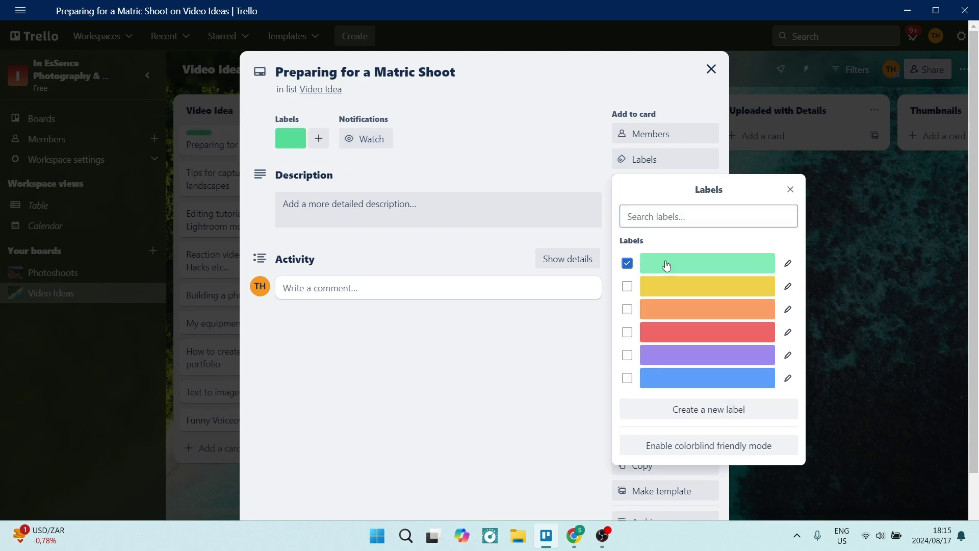
pyautogui.click(557, 157)
pyautogui.click(642, 208)
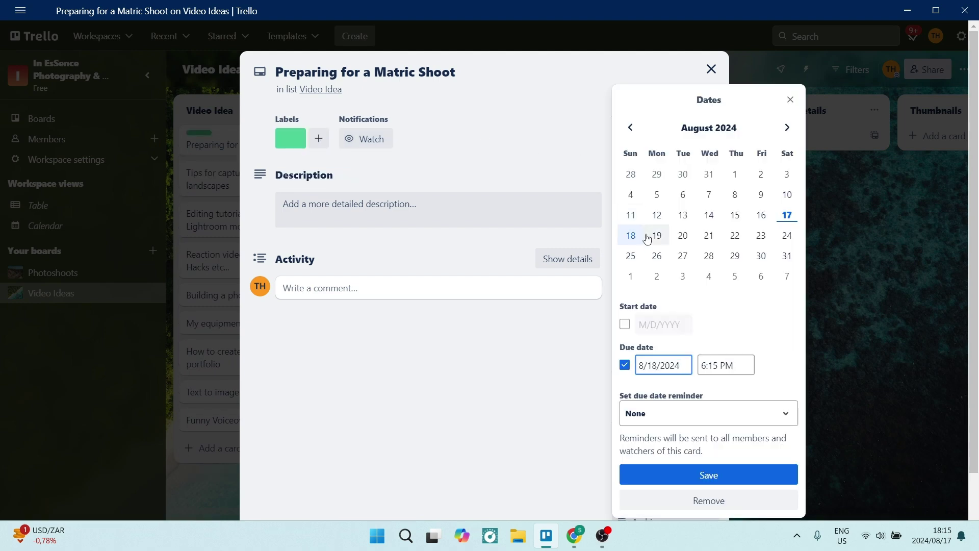
pyautogui.click(709, 474)
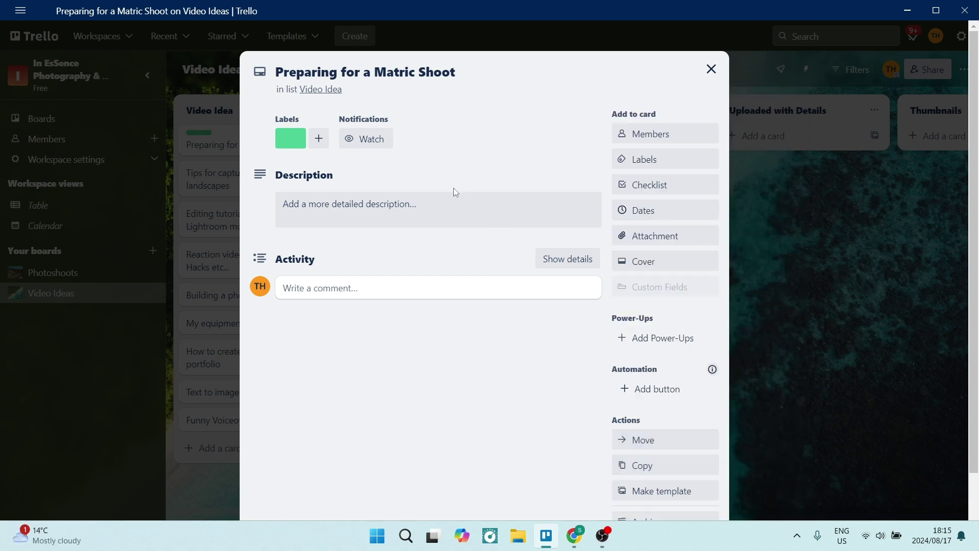
# Write and save a photoshoot-preparation description, correcting 'preperation' to 'preparation'.
pyautogui.click(360, 210)
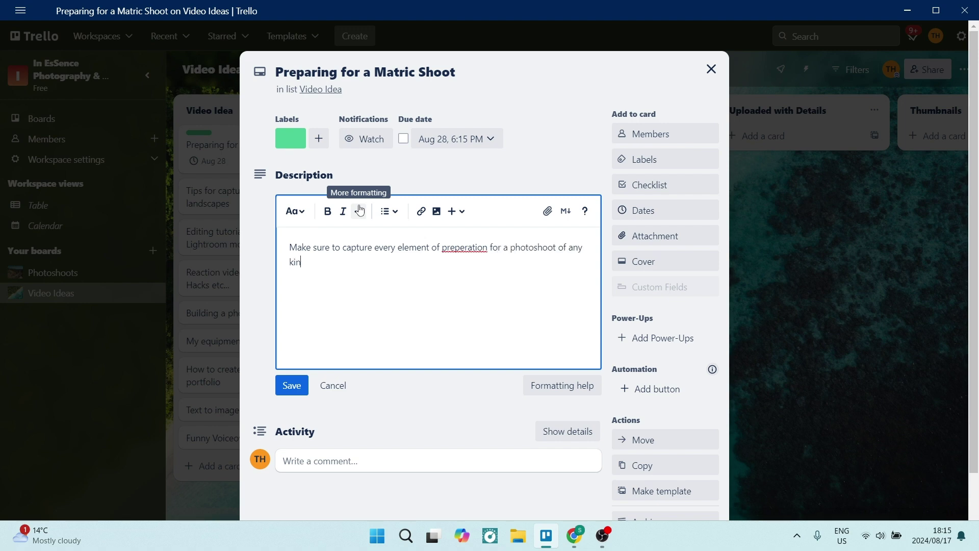
pyautogui.rightClick(464, 248)
pyautogui.click(485, 260)
pyautogui.click(290, 386)
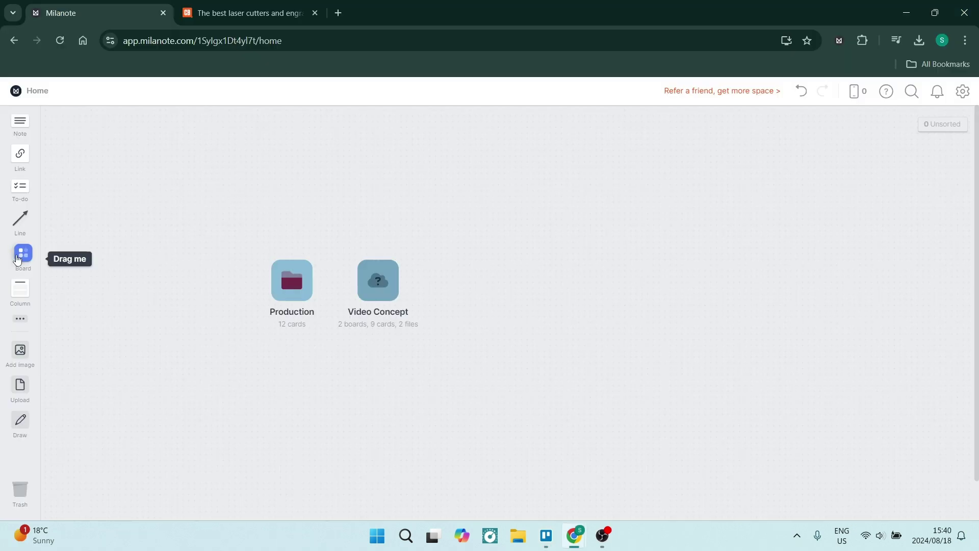
# Add a Creative Writing board to Home with a feather icon.
pyautogui.moveTo(17, 260); pyautogui.dragTo(494, 294)
pyautogui.write('Creative Writing')
pyautogui.press('Return')
pyautogui.click(486, 279)
pyautogui.click(20, 174)
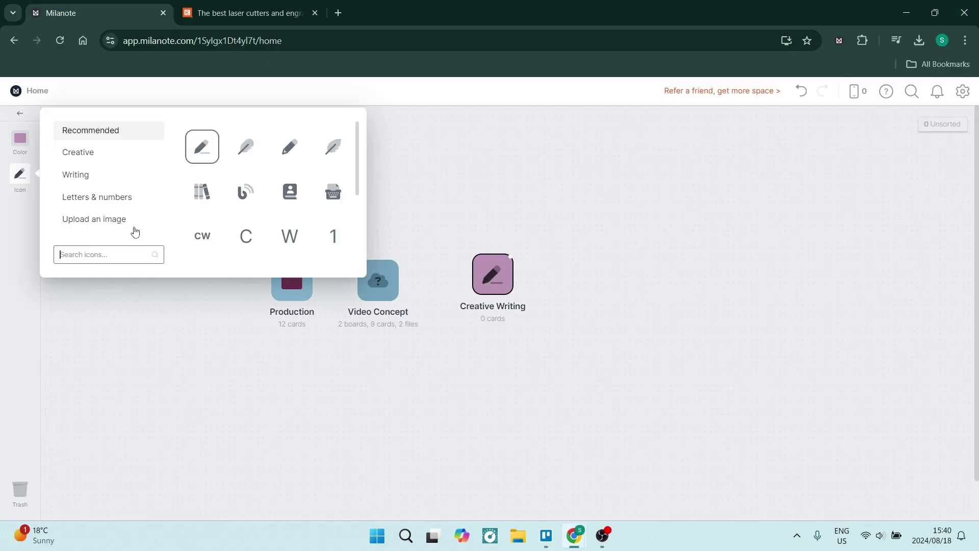
pyautogui.click(245, 146)
pyautogui.click(20, 138)
# Inside Creative Writing, search templates and apply the Creative Brief template.
pyautogui.click(499, 280)
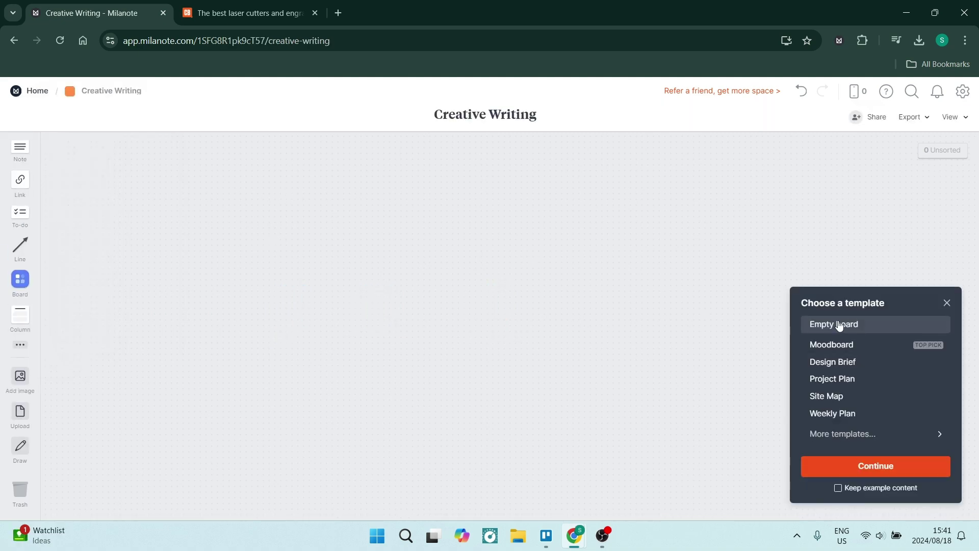
pyautogui.click(882, 437)
pyautogui.write('content')
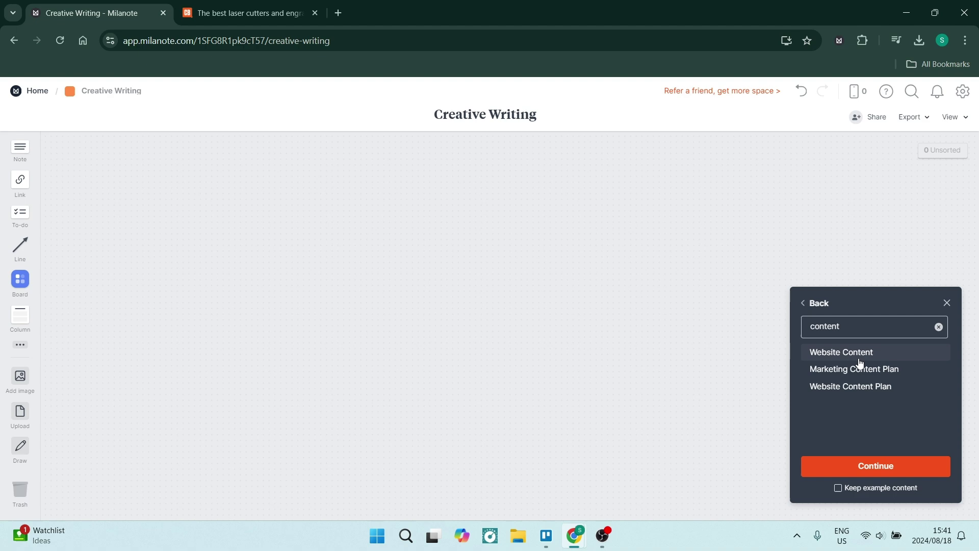
pyautogui.press('BackSpace')
pyautogui.press('BackSpace')
pyautogui.press('BackSpace')
pyautogui.press('BackSpace')
pyautogui.press('BackSpace')
pyautogui.press('BackSpace')
pyautogui.write('re')
pyautogui.click(836, 352)
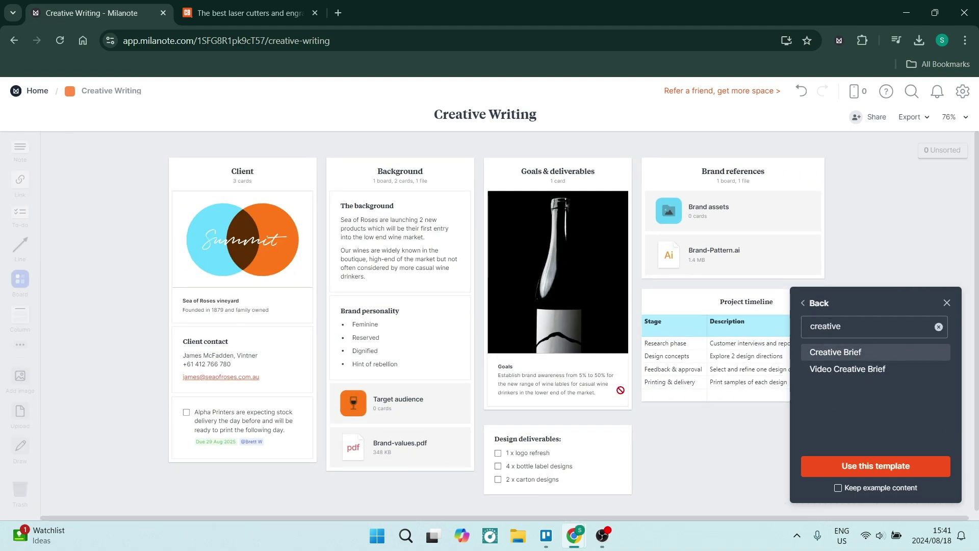
pyautogui.click(855, 466)
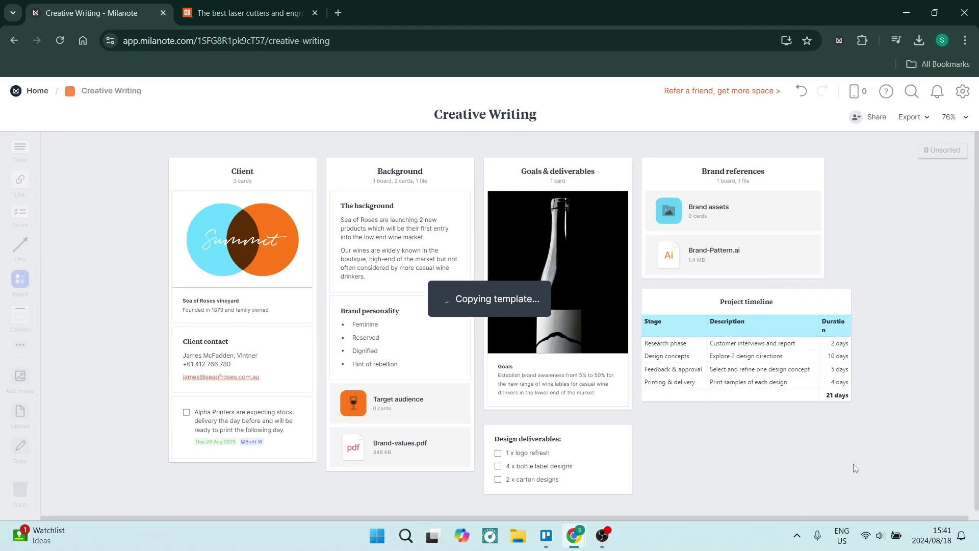
# Add an empty to-do card to the Client column.
pyautogui.click(242, 223)
pyautogui.click(389, 206)
pyautogui.click(130, 278)
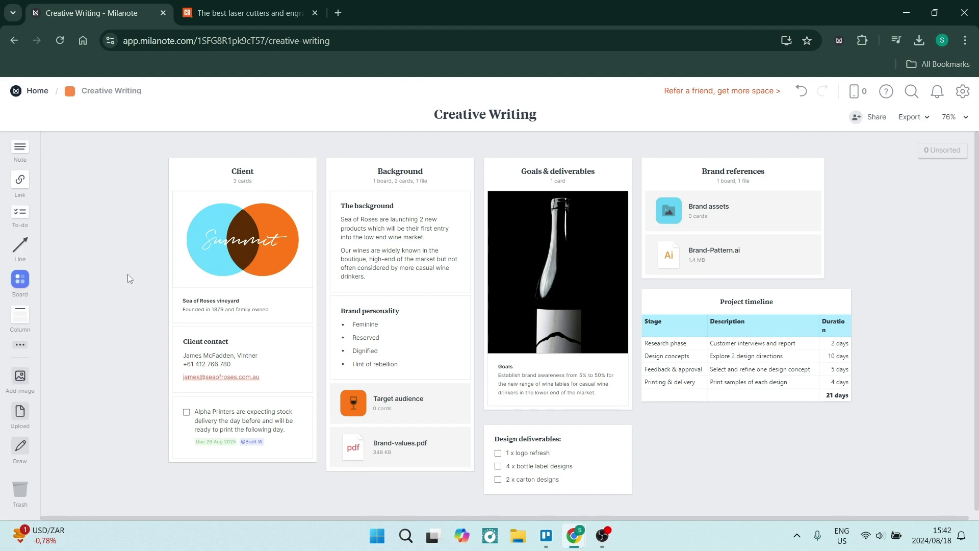
pyautogui.moveTo(21, 221); pyautogui.dragTo(214, 332)
pyautogui.click(20, 345)
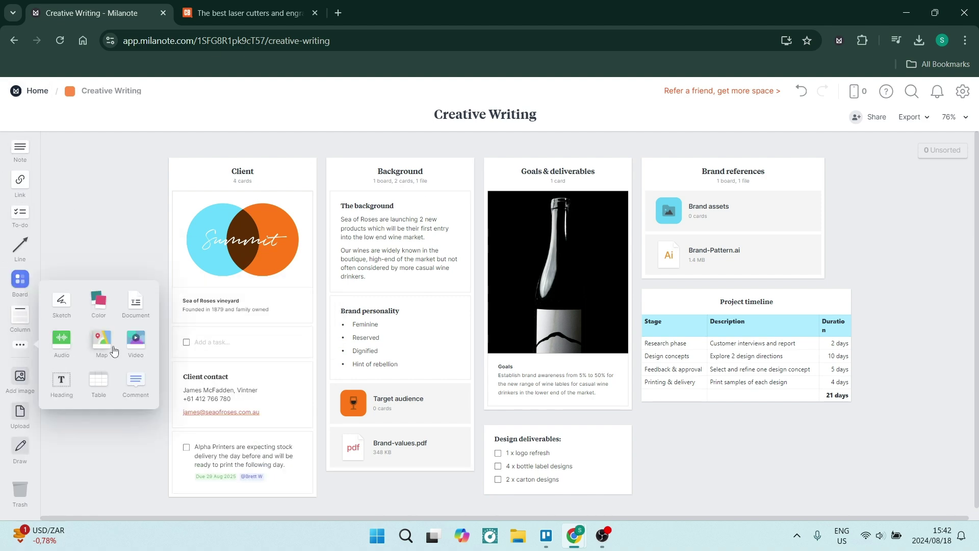
# Clip the laser cutters article to Milanote and place it in the Client column.
pyautogui.hotkey('ctrl', 'Tab')
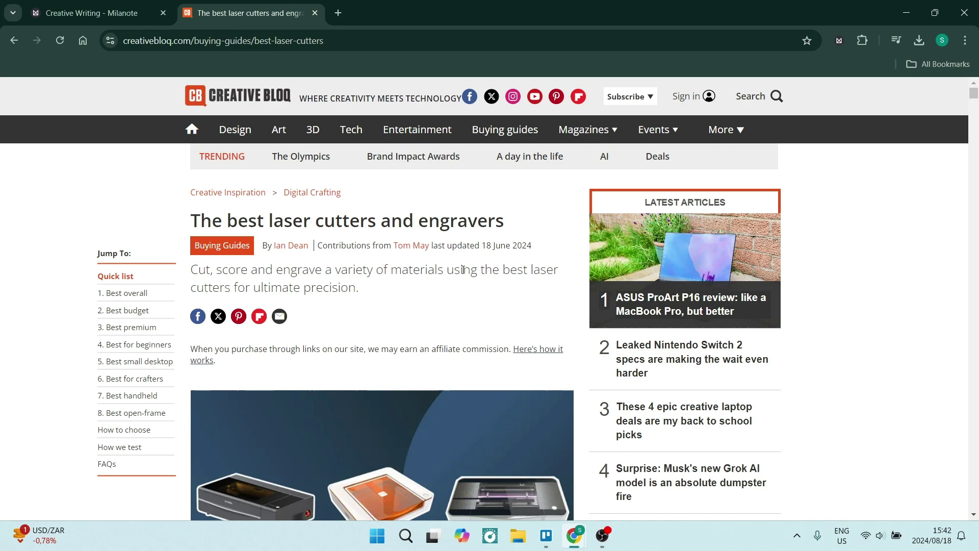
pyautogui.scroll(-10, 468, 372)
pyautogui.scroll(8, 467, 372)
pyautogui.click(839, 40)
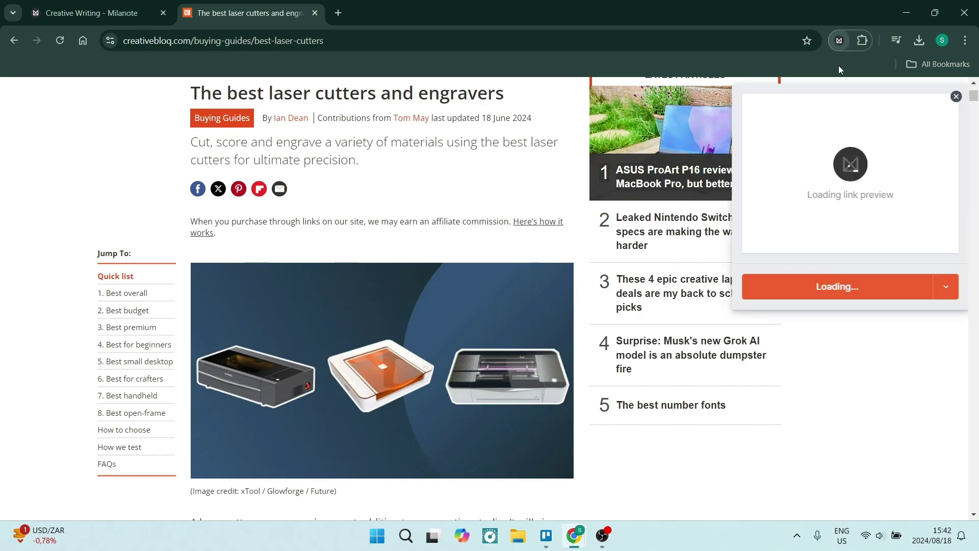
pyautogui.click(942, 338)
pyautogui.hotkey('ctrl', 'Tab')
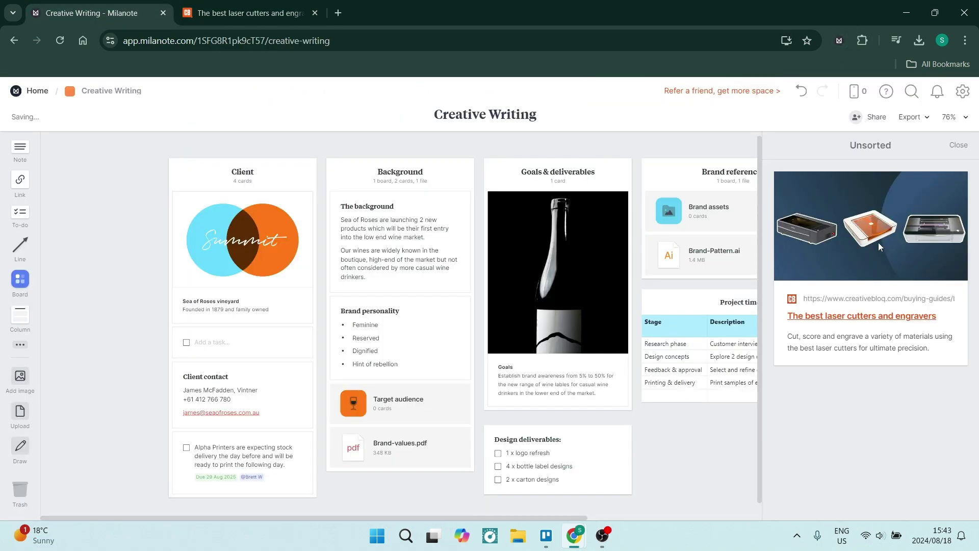
pyautogui.moveTo(878, 243); pyautogui.dragTo(255, 397)
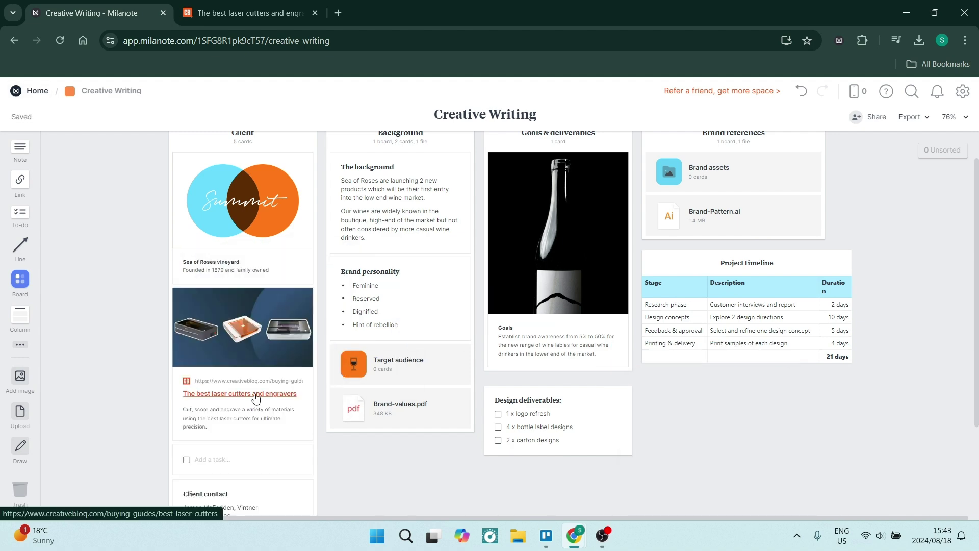
# Add a New Board card to the Creative Writing canvas.
pyautogui.moveTo(20, 279); pyautogui.dragTo(107, 201)
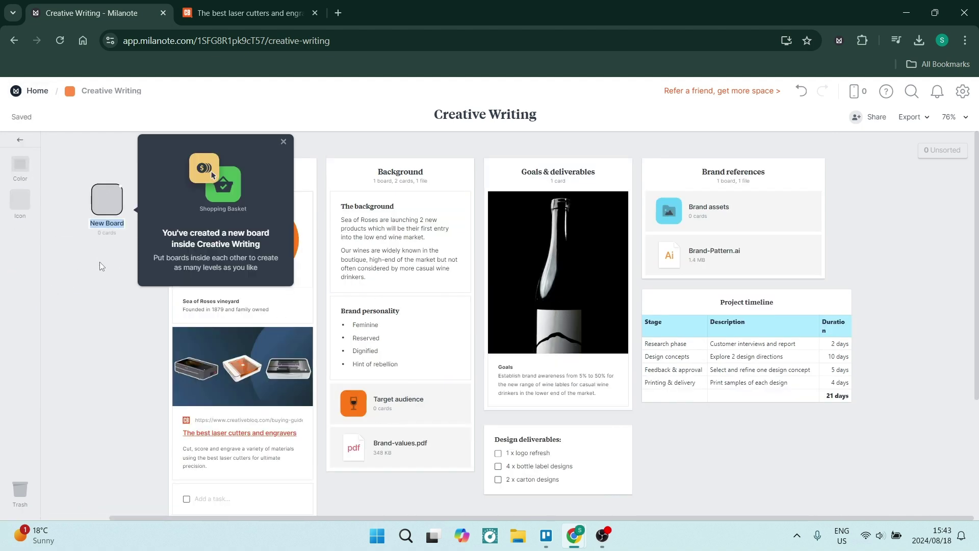
pyautogui.click(101, 265)
pyautogui.doubleClick(112, 201)
pyautogui.click(111, 91)
# Add a First Draft document card to the board.
pyautogui.click(20, 344)
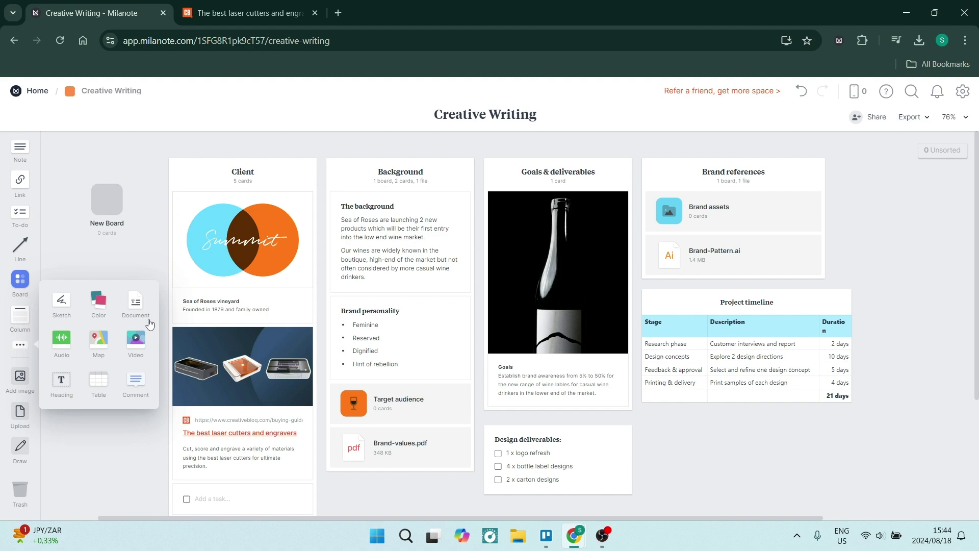
pyautogui.click(136, 307)
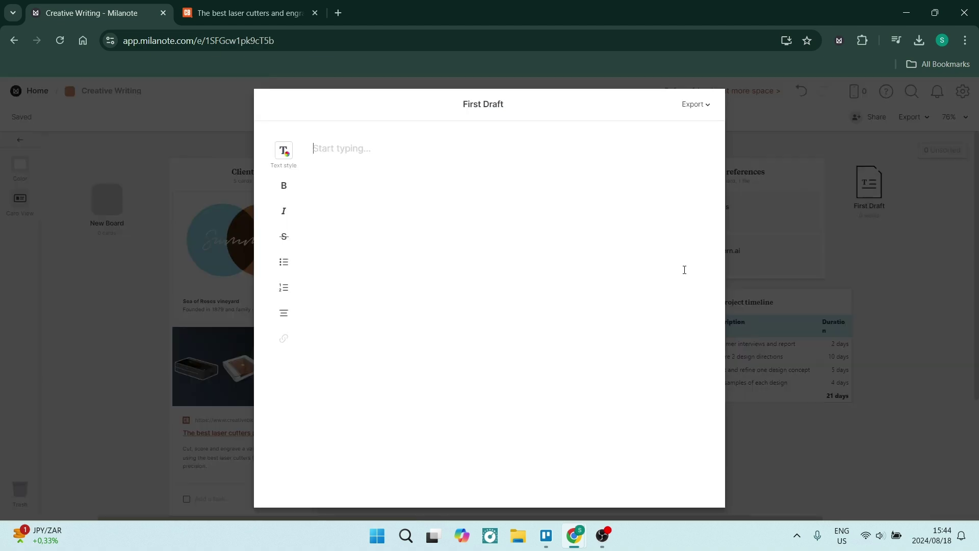
pyautogui.click(697, 104)
pyautogui.click(873, 250)
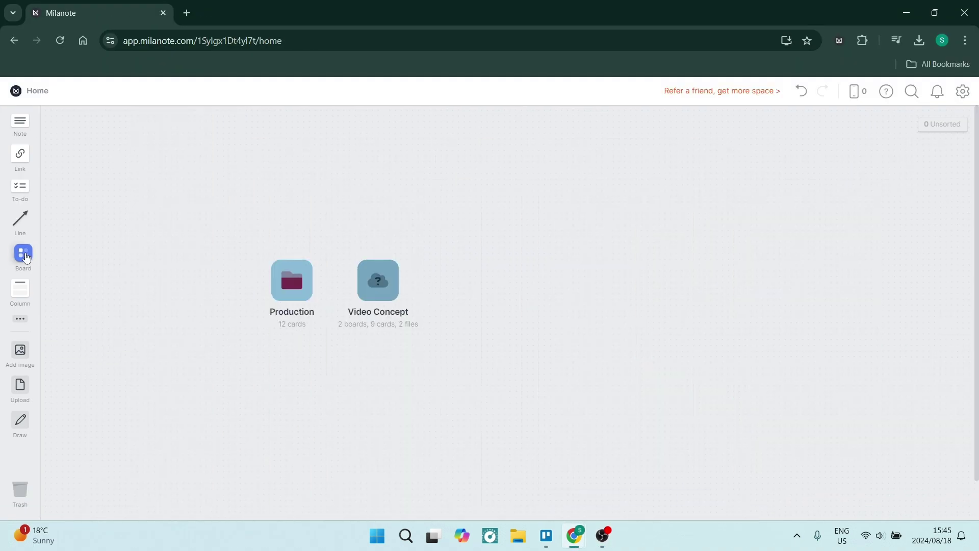
# Add a light blue Video Production board to the Home canvas.
pyautogui.moveTo(20, 253); pyautogui.dragTo(496, 315)
pyautogui.write('Video Pro')
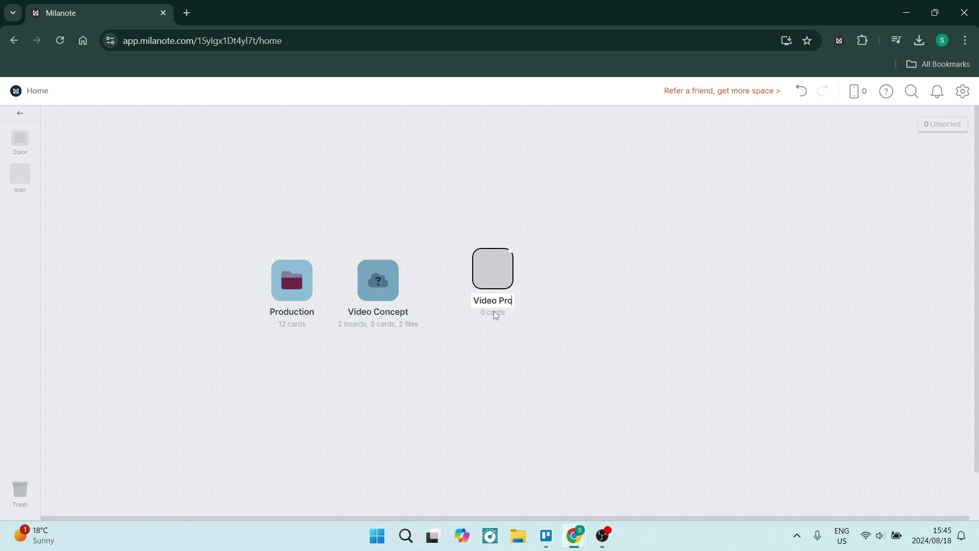
pyautogui.write('duction')
pyautogui.press('Return')
pyautogui.click(494, 283)
pyautogui.click(21, 139)
pyautogui.click(78, 197)
pyautogui.click(78, 248)
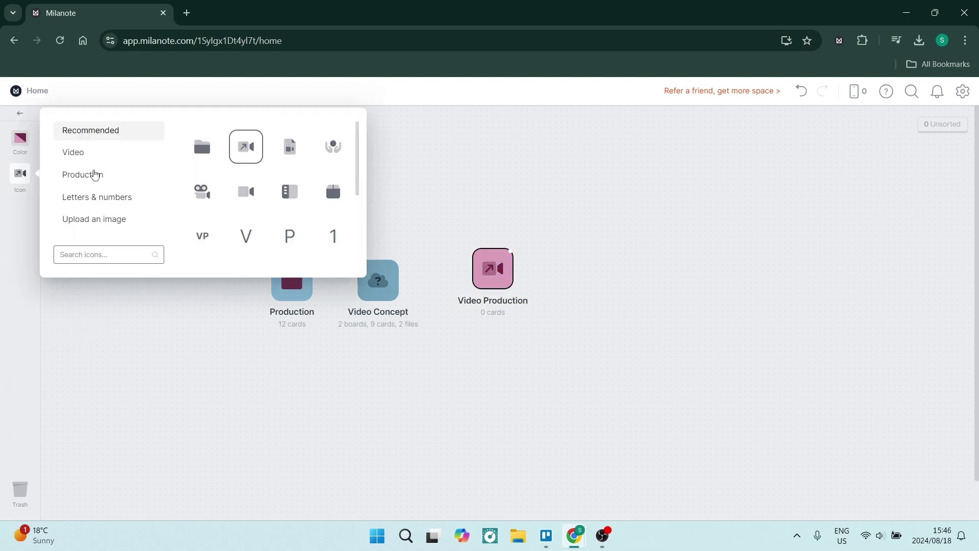
# Inside the board, search templates for 'video' and apply the Video Storyboard template.
pyautogui.click(494, 274)
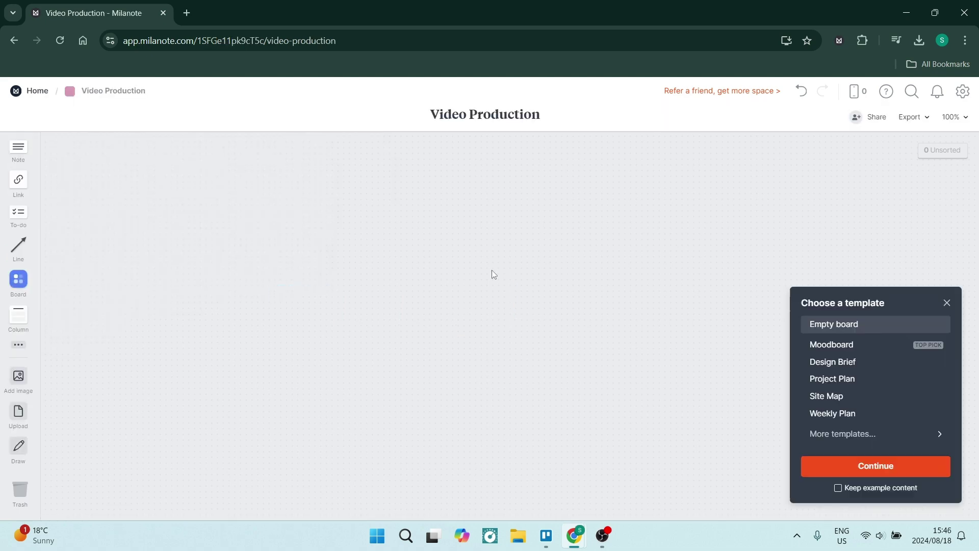
pyautogui.click(863, 435)
pyautogui.write('video')
pyautogui.click(831, 369)
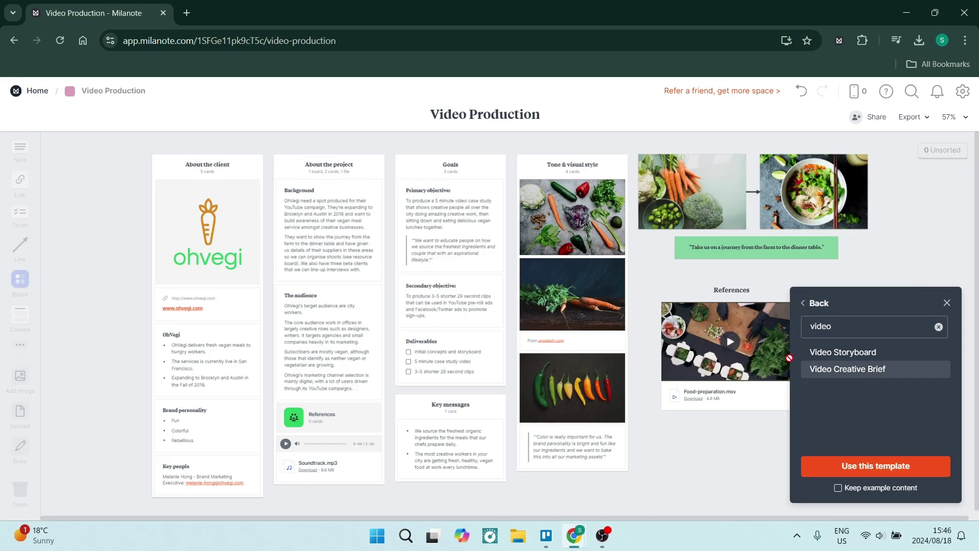
pyautogui.click(843, 353)
pyautogui.click(846, 466)
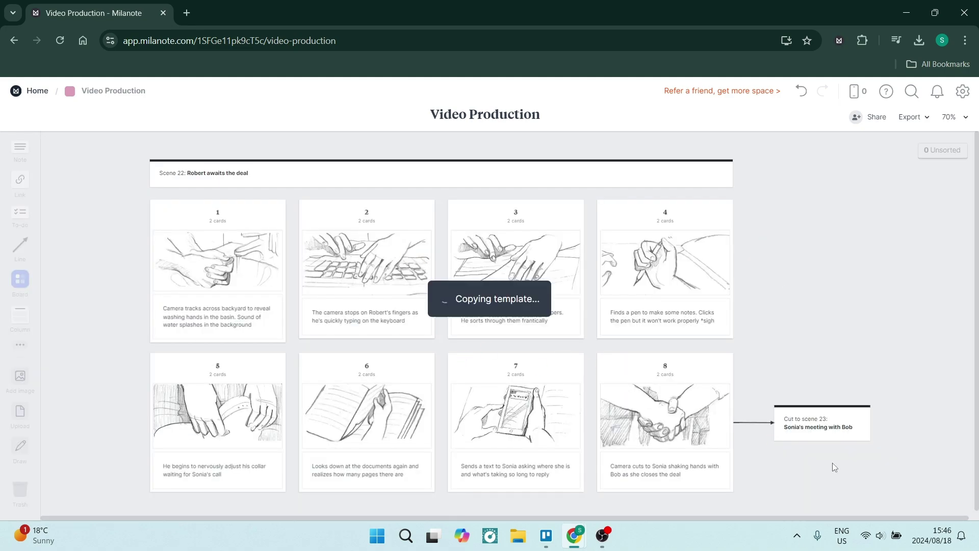
# Change the heading to 'Video Concept:' and title the first frame 'Scene 1'.
pyautogui.doubleClick(258, 175)
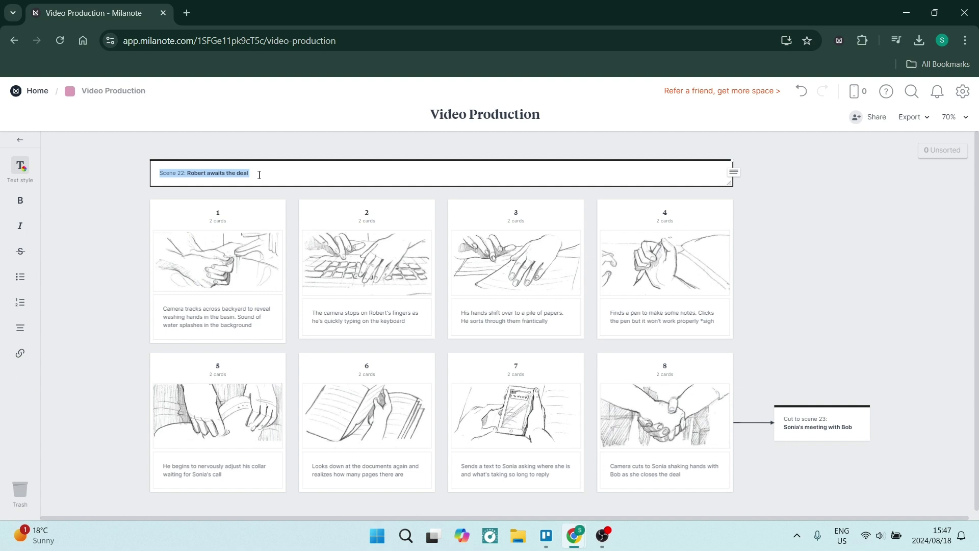
pyautogui.write('Video Concept:')
pyautogui.click(218, 216)
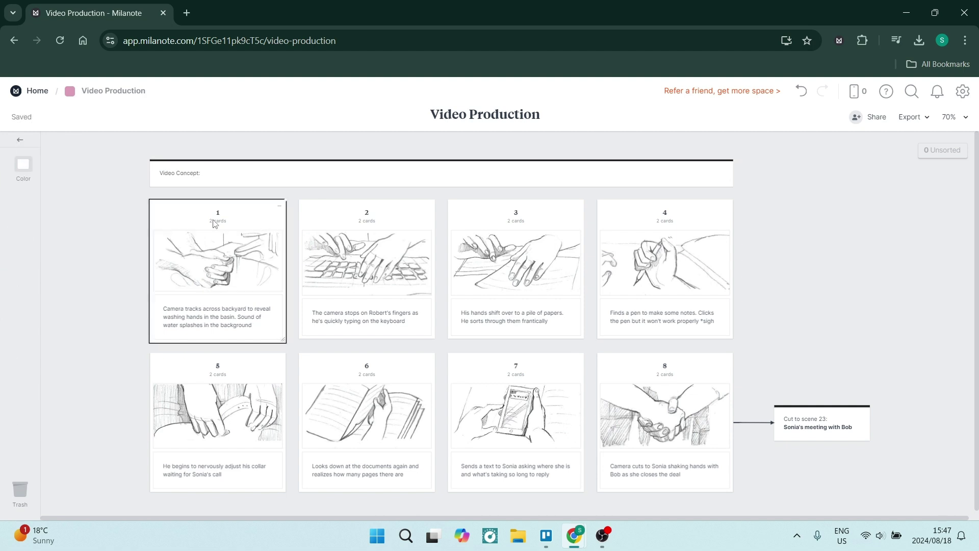
pyautogui.write('Scene 1')
pyautogui.click(228, 331)
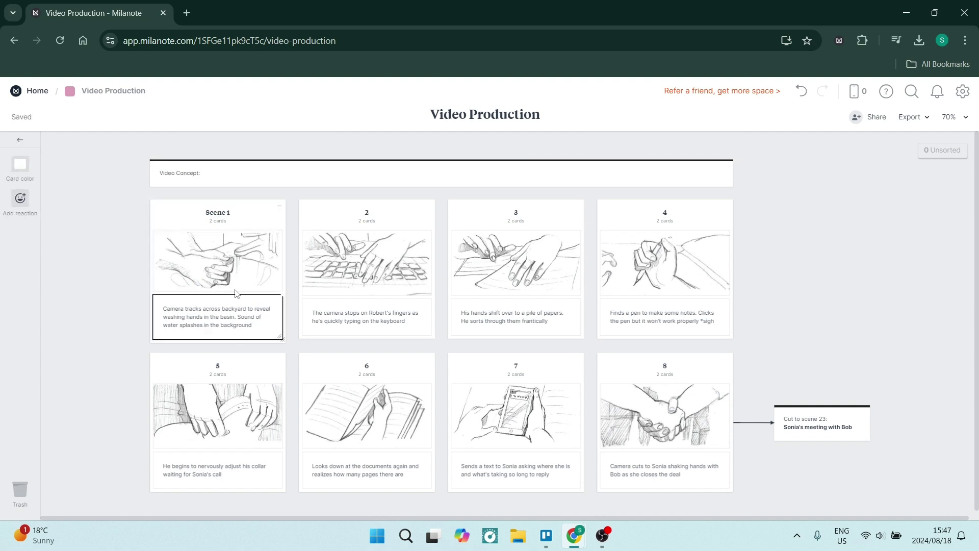
pyautogui.scroll(-1, 89, 165)
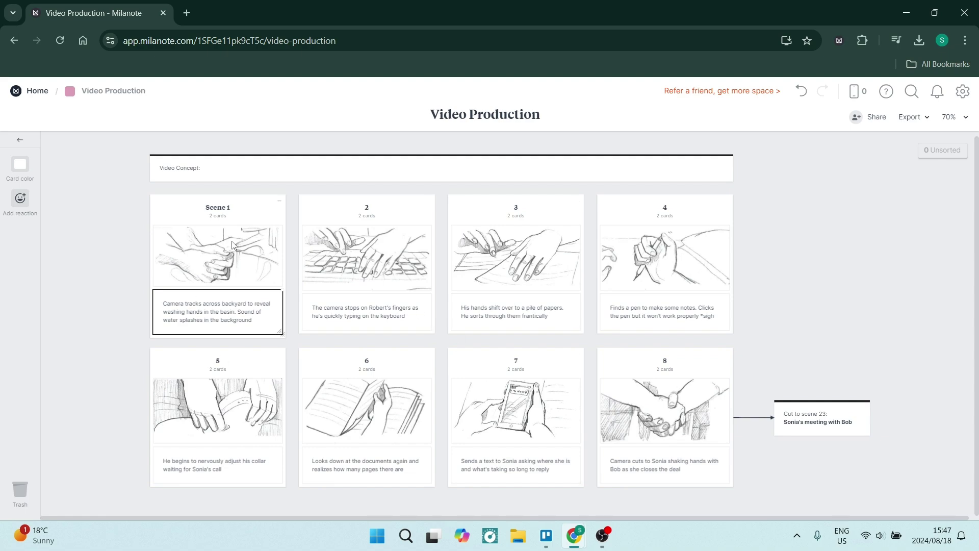
# Google 'film camera angles', clip the StudioBinder article, and place it in Scene 1.
pyautogui.click(187, 12)
pyautogui.write('film camera angles')
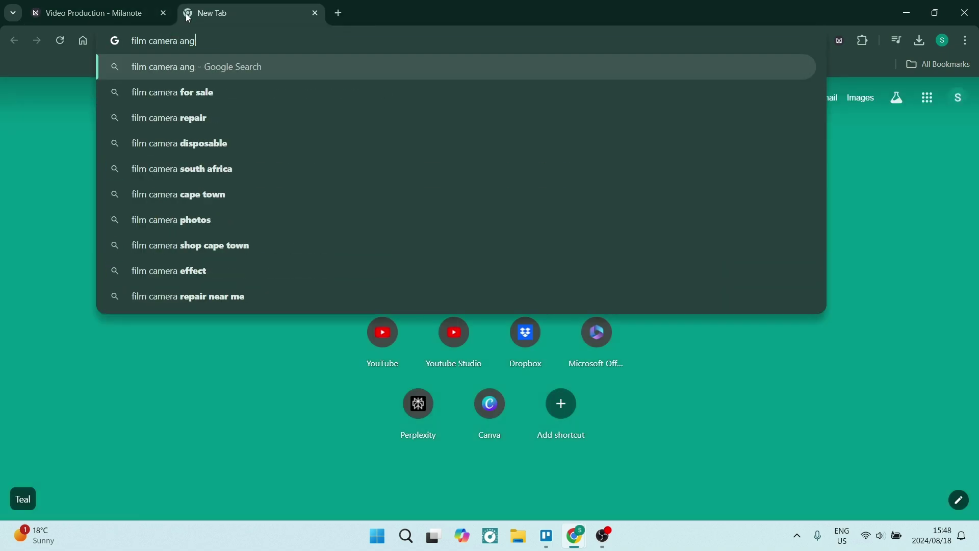
pyautogui.press('Return')
pyautogui.click(306, 267)
pyautogui.scroll(-17, 470, 255)
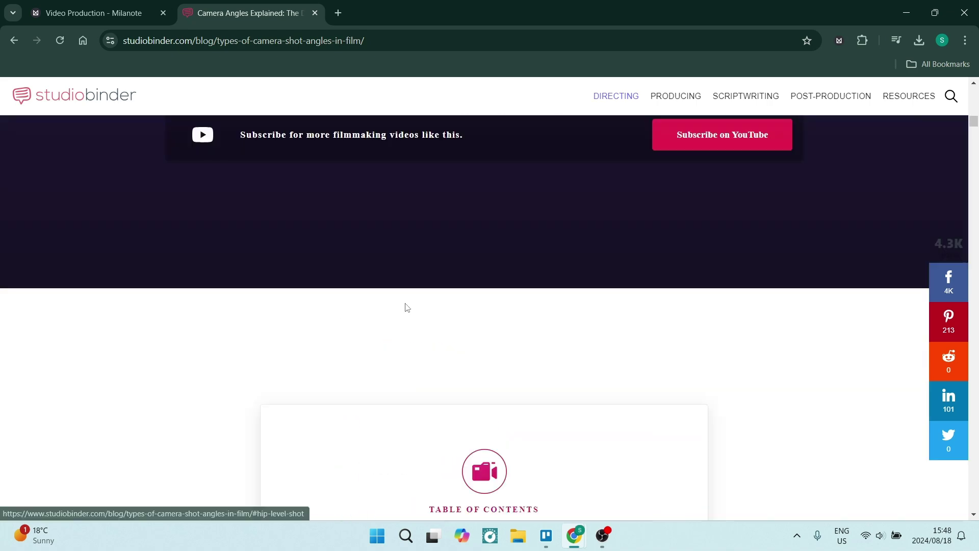
pyautogui.scroll(17, 407, 308)
pyautogui.click(839, 40)
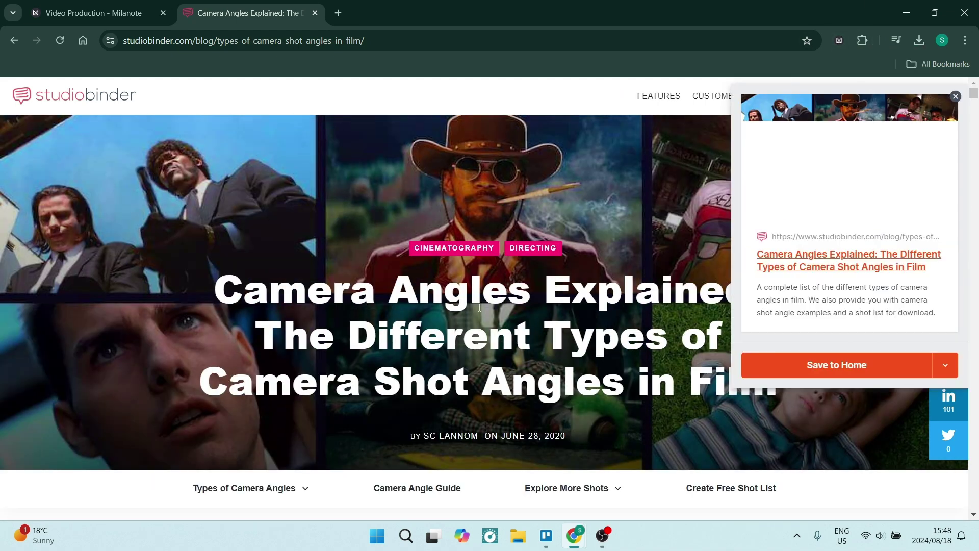
pyautogui.click(823, 271)
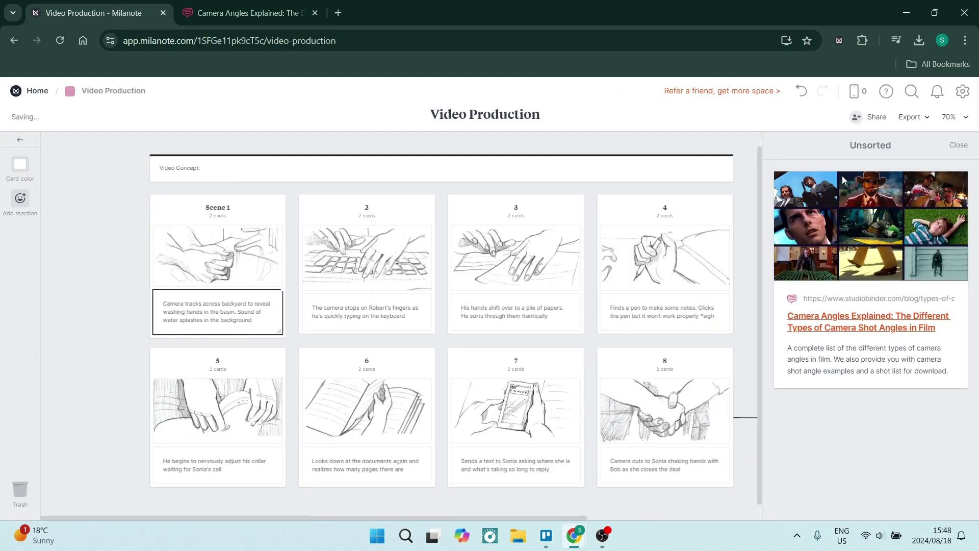
pyautogui.moveTo(829, 338); pyautogui.dragTo(221, 198)
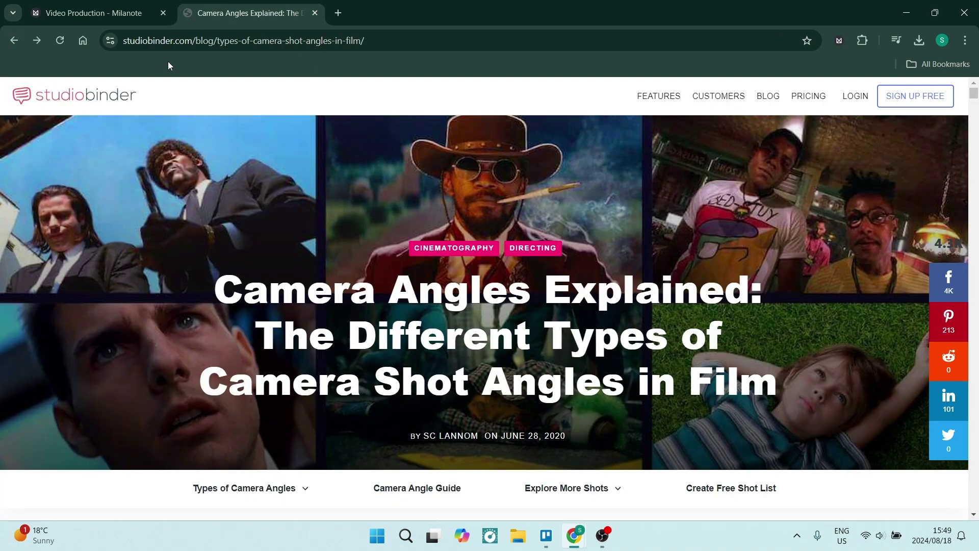
# Save a camera-angles collage from Google Images to the Video Production board.
pyautogui.click(117, 14)
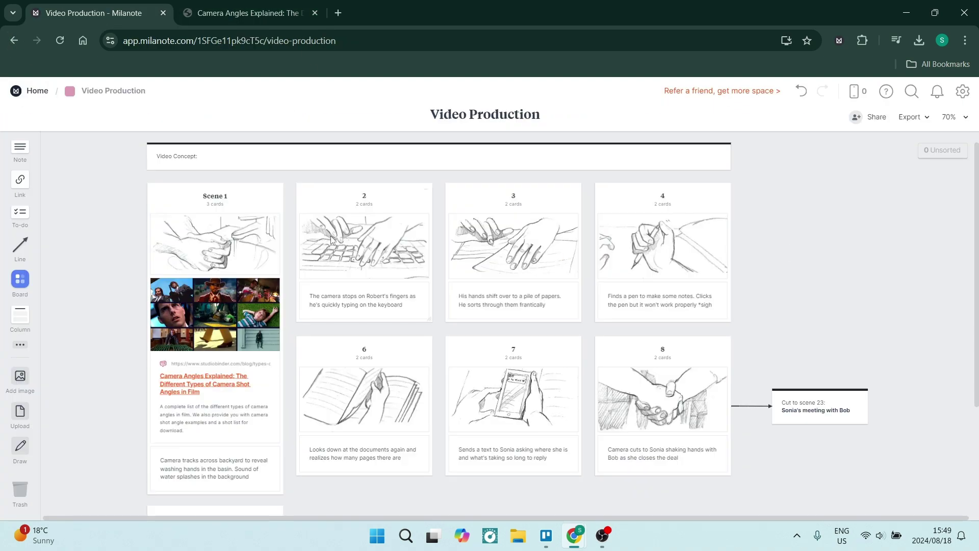
pyautogui.click(230, 14)
pyautogui.click(14, 40)
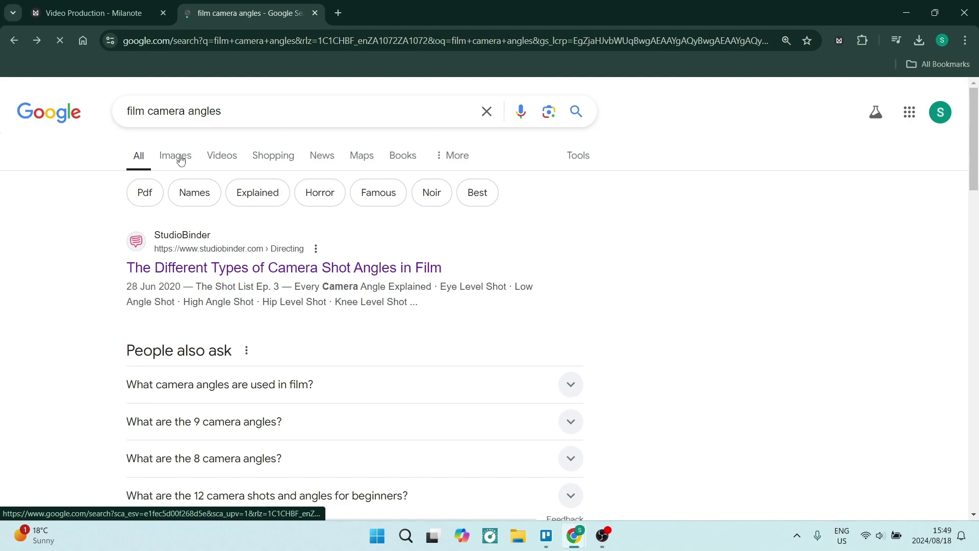
pyautogui.click(181, 156)
pyautogui.scroll(-7, 641, 372)
pyautogui.rightClick(642, 375)
pyautogui.click(690, 332)
pyautogui.click(853, 306)
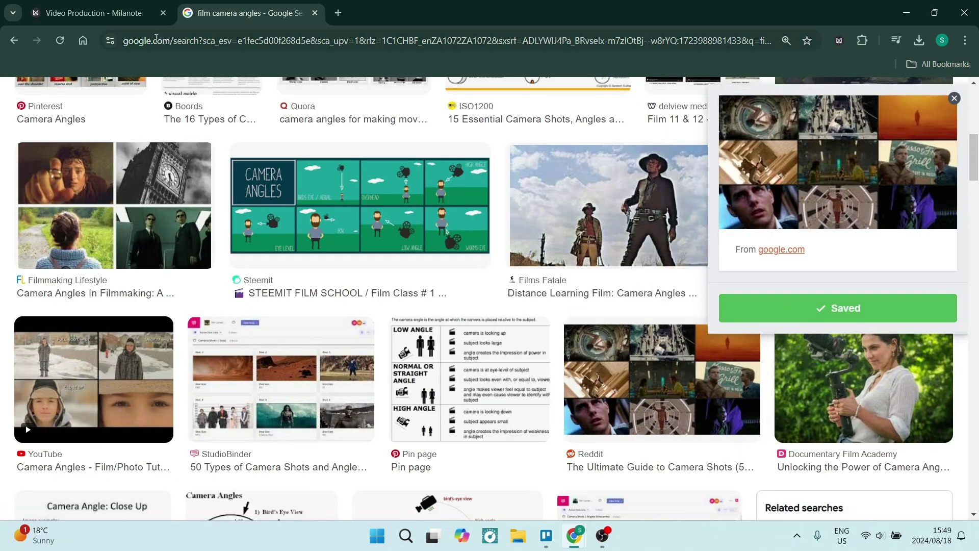
# Review the storyboard, then view the Matric Shoot card's cover options in Trello.
pyautogui.hotkey('ctrl', 'shift', 'Tab')
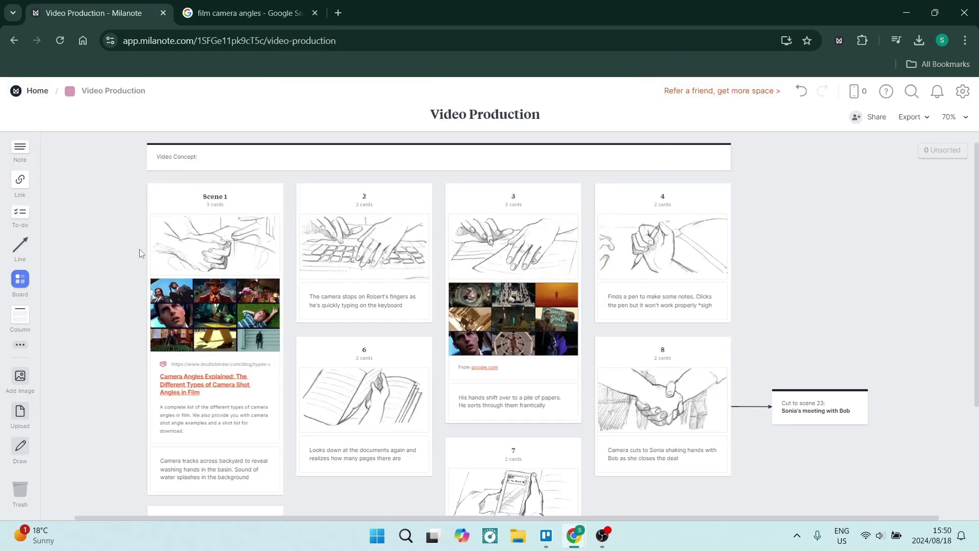
pyautogui.scroll(-4, 384, 375)
pyautogui.scroll(5, 357, 367)
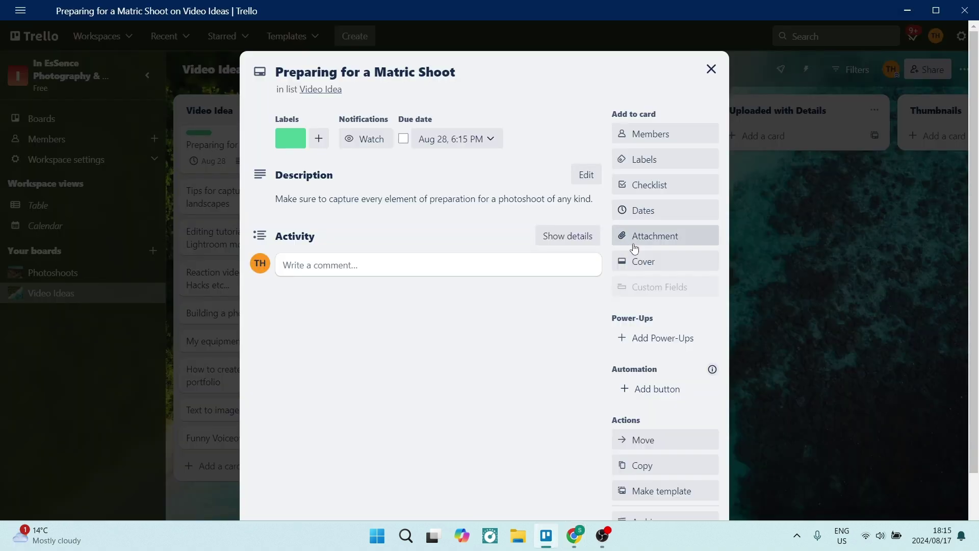
pyautogui.click(645, 261)
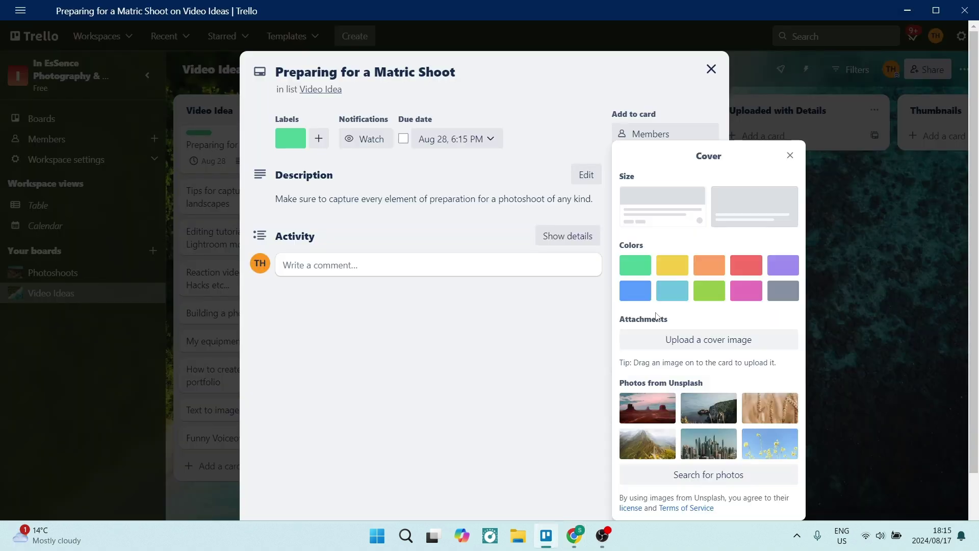
# Search Unsplash for 'ballroom', set the red-gown photo as the card cover, and close the card.
pyautogui.click(704, 473)
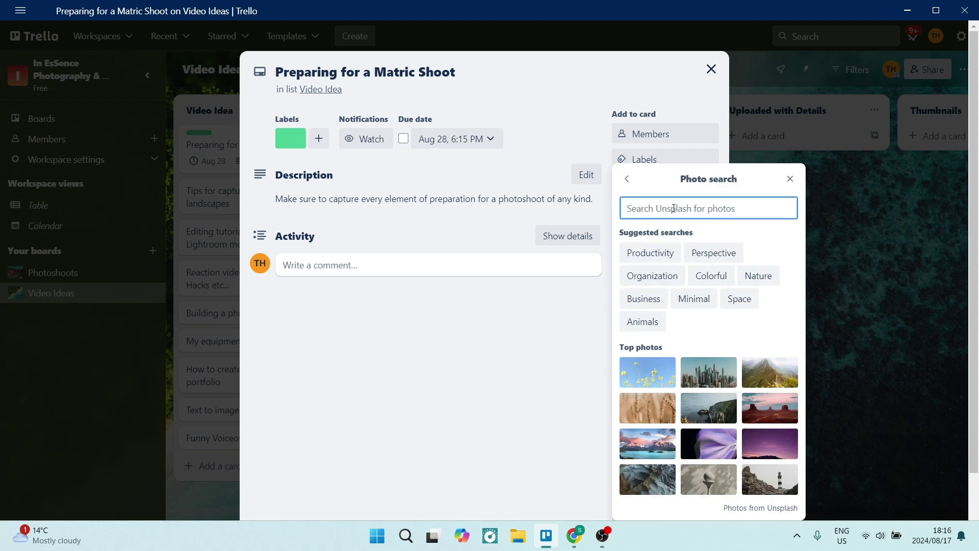
pyautogui.write('ball')
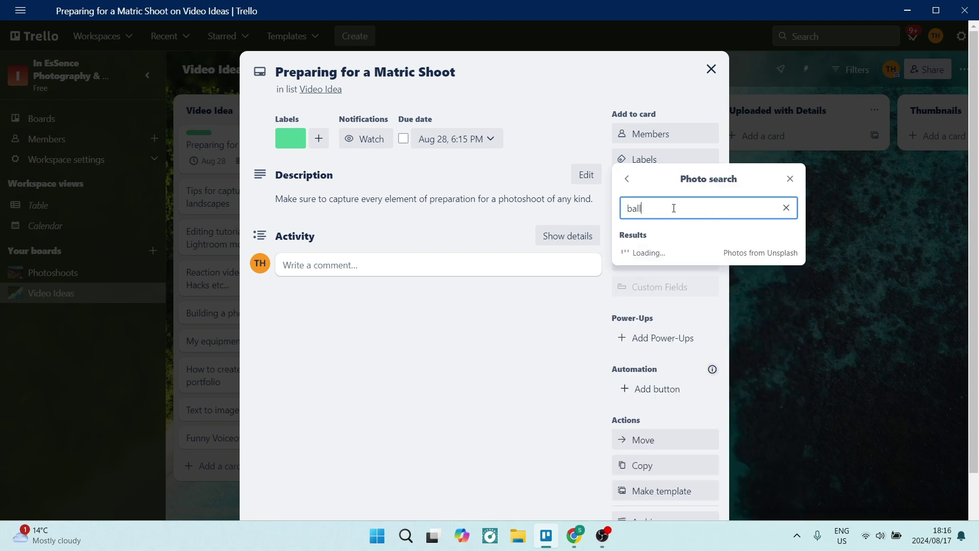
pyautogui.write('room gown')
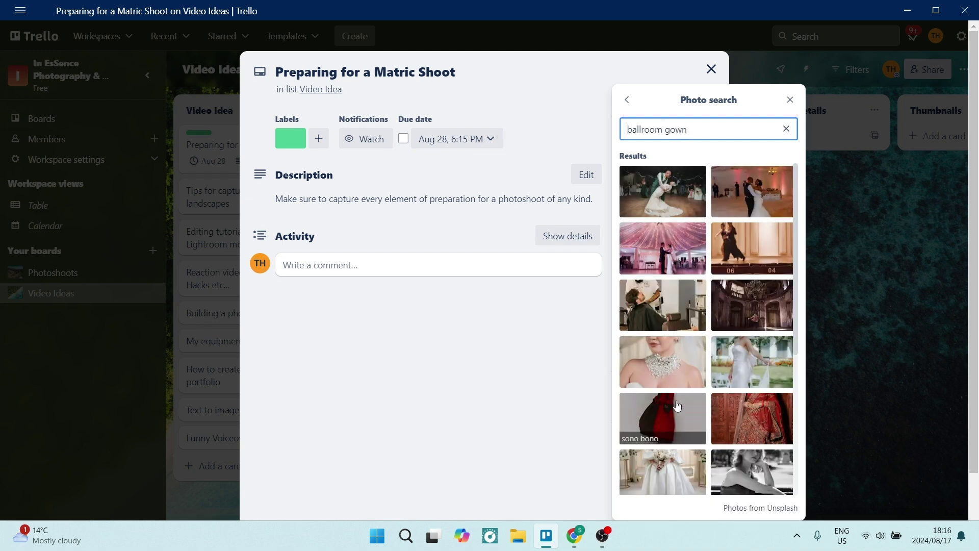
pyautogui.click(673, 420)
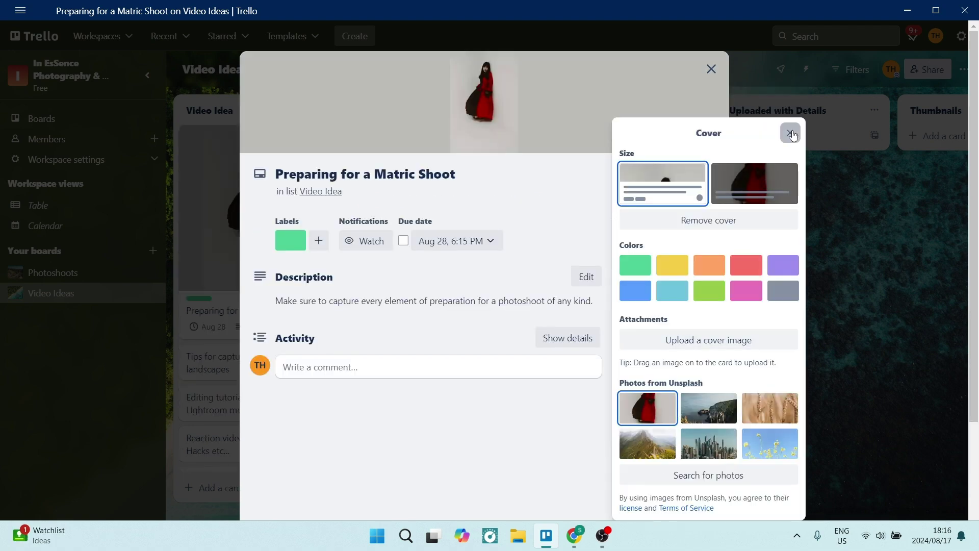
pyautogui.click(791, 133)
pyautogui.scroll(-1, 654, 346)
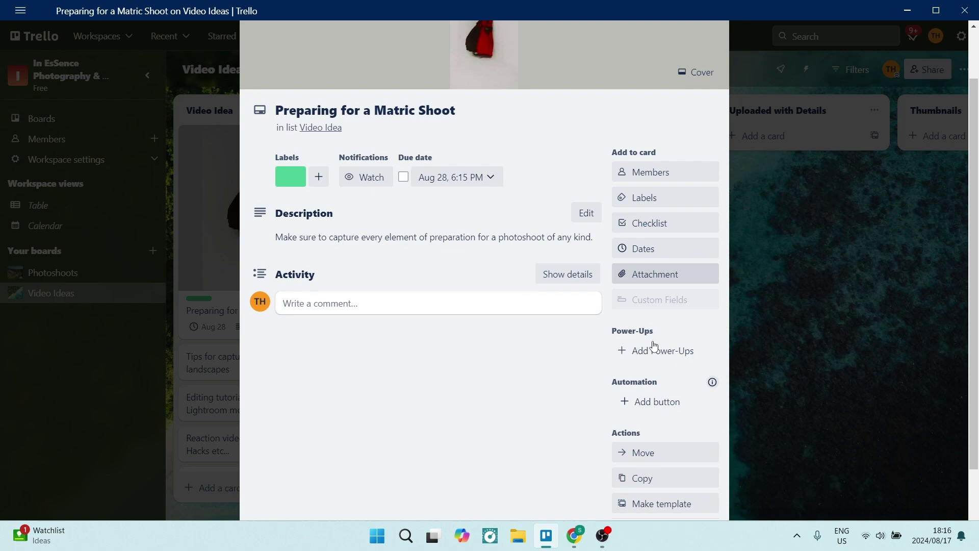
pyautogui.scroll(-1, 655, 345)
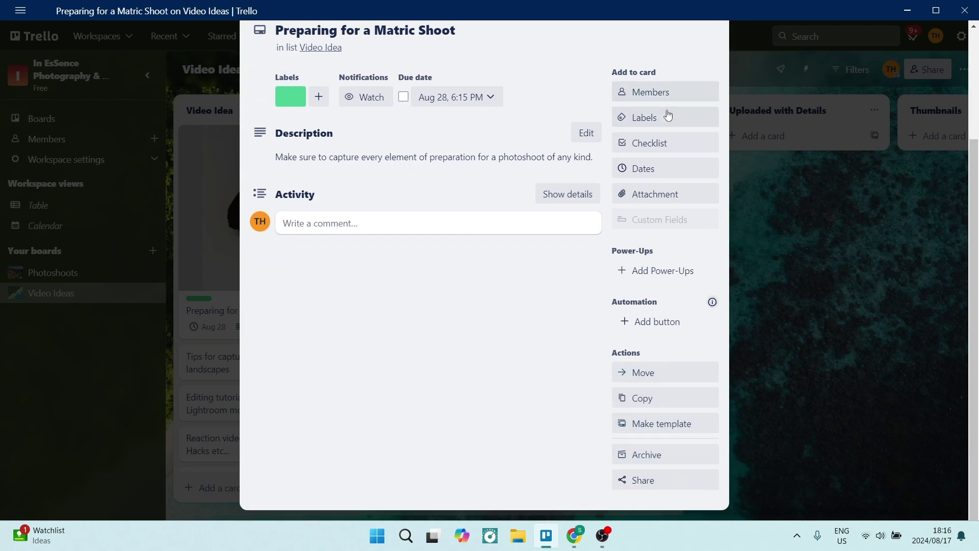
pyautogui.scroll(2, 669, 116)
pyautogui.click(709, 68)
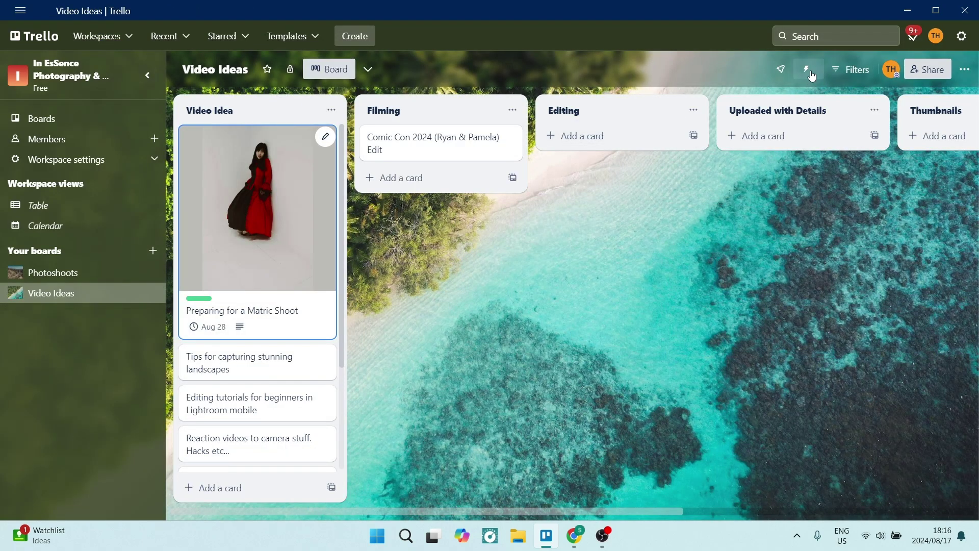
# Look through the board's Automation rules and buttons pages, toggling the card label's details.
pyautogui.click(812, 75)
pyautogui.click(858, 127)
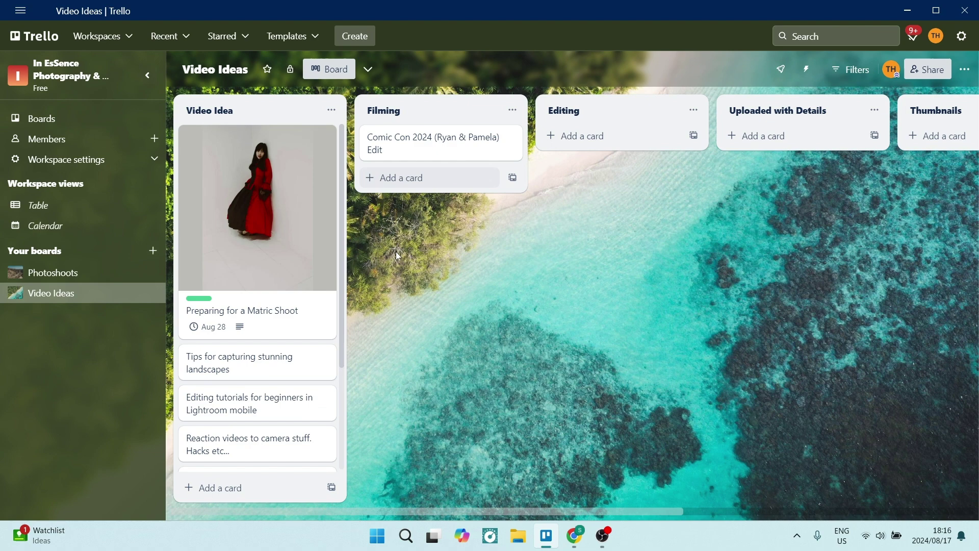
pyautogui.click(197, 302)
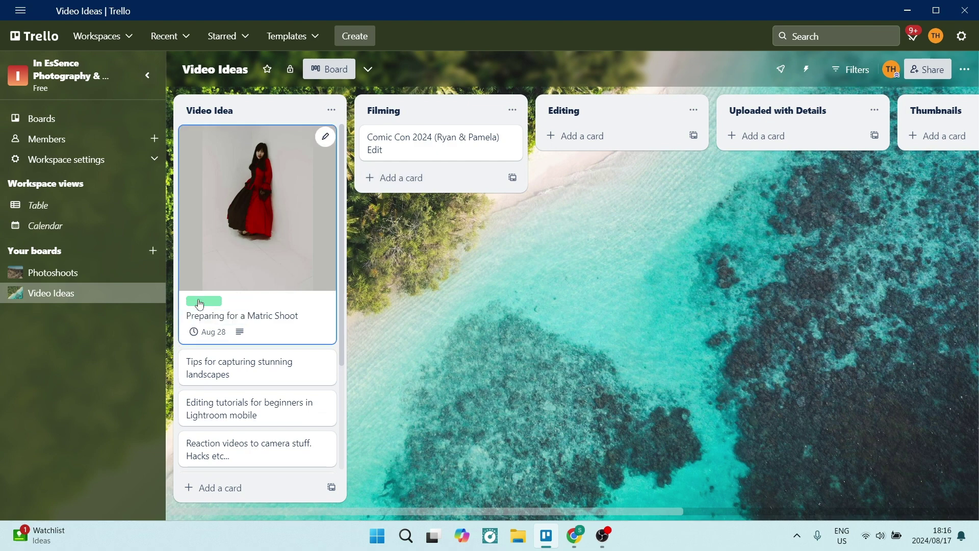
pyautogui.click(200, 302)
pyautogui.click(807, 69)
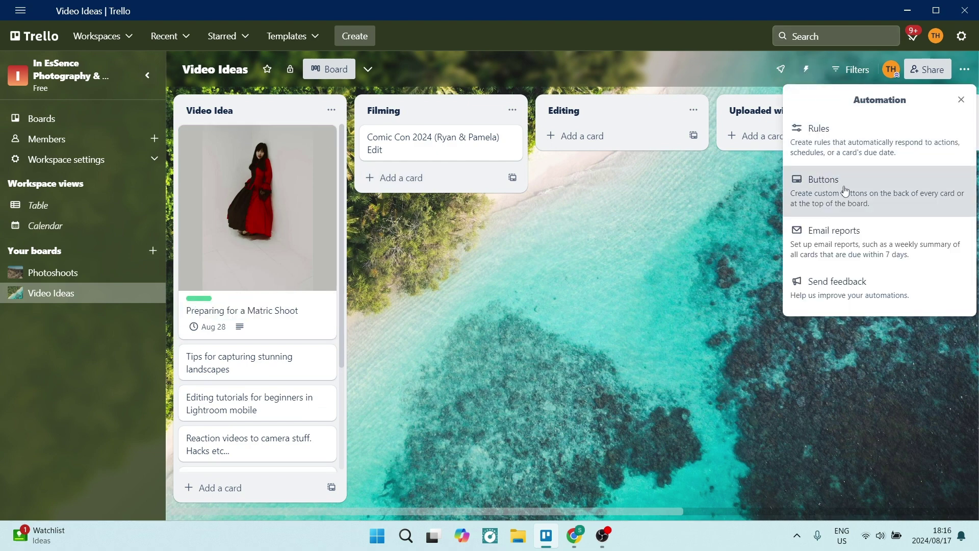
pyautogui.click(889, 204)
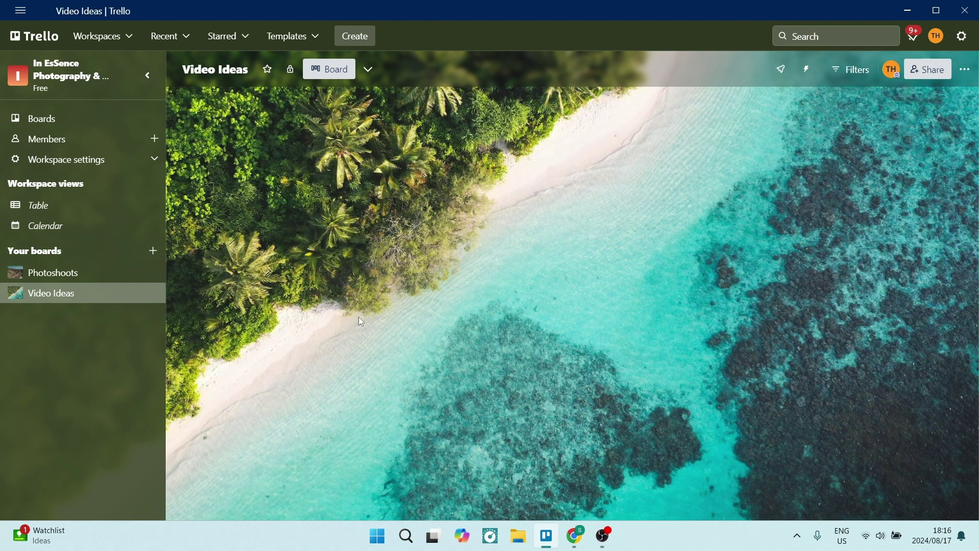
# On the Photoshoots board, drag the Matric Farewell card through each stage to the top of Win!
pyautogui.click(81, 275)
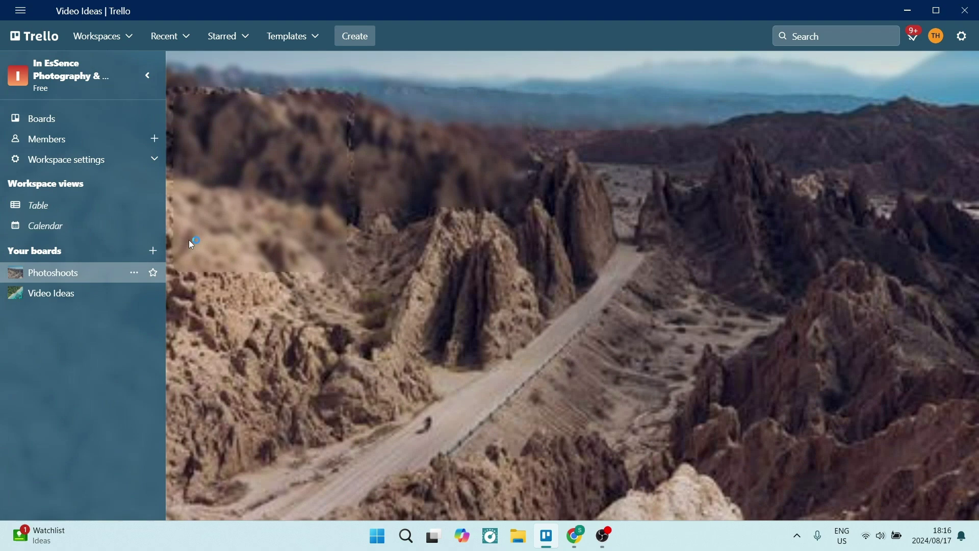
pyautogui.hscroll(3, 870, 261)
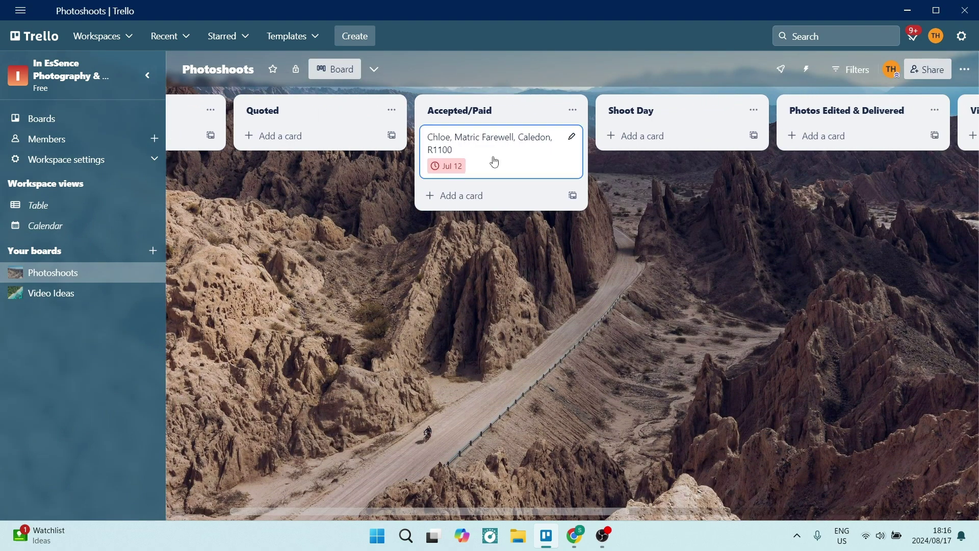
pyautogui.moveTo(495, 160); pyautogui.dragTo(643, 163)
pyautogui.moveTo(868, 216); pyautogui.dragTo(580, 235)
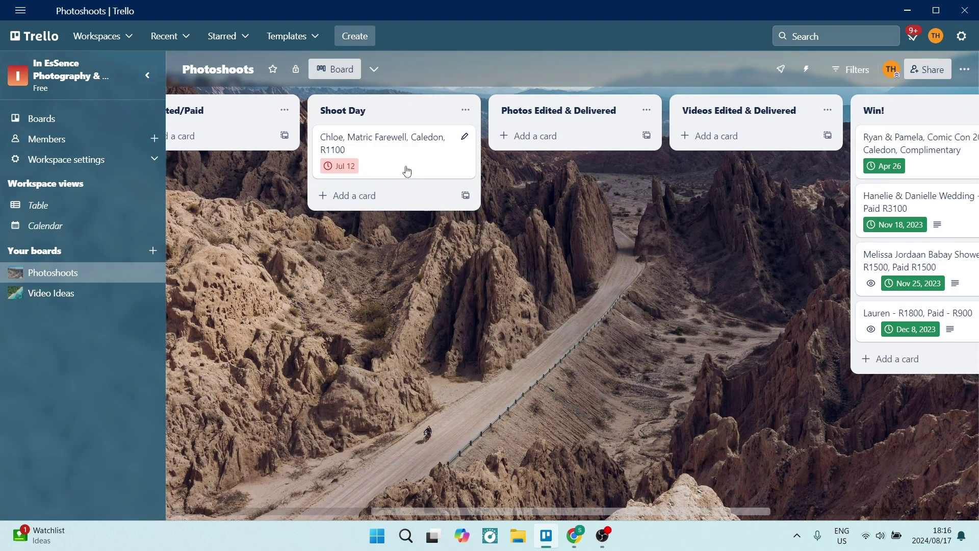
pyautogui.moveTo(404, 171); pyautogui.dragTo(571, 158)
pyautogui.hscroll(1, 518, 249)
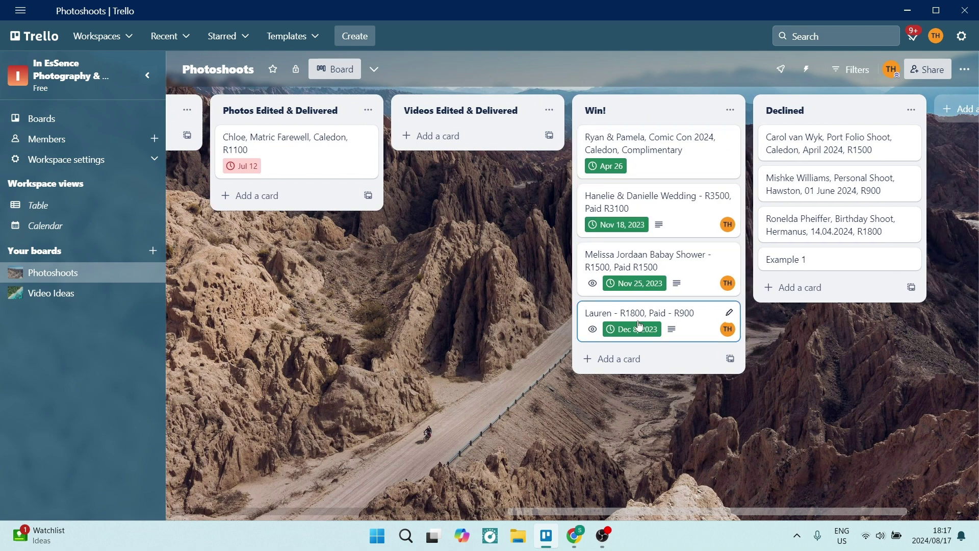
pyautogui.moveTo(303, 171); pyautogui.dragTo(659, 154)
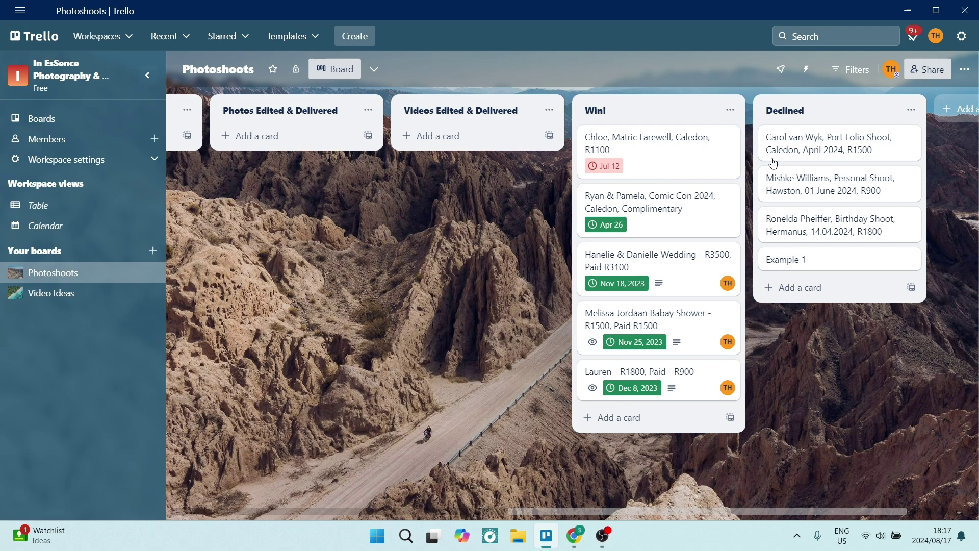
# Check board visibility unchanged, then create a board from a template and open Explore templates.
pyautogui.hscroll(-10, 326, 247)
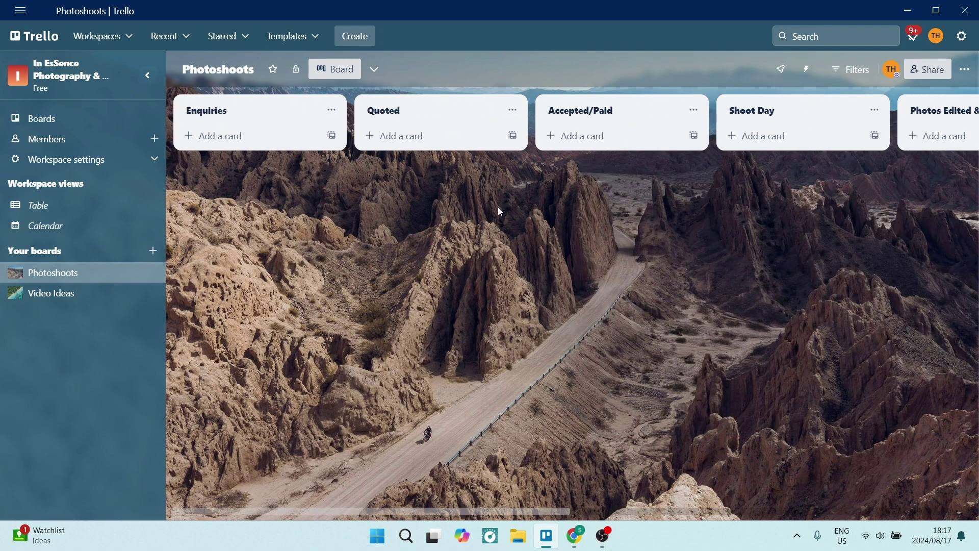
pyautogui.click(297, 72)
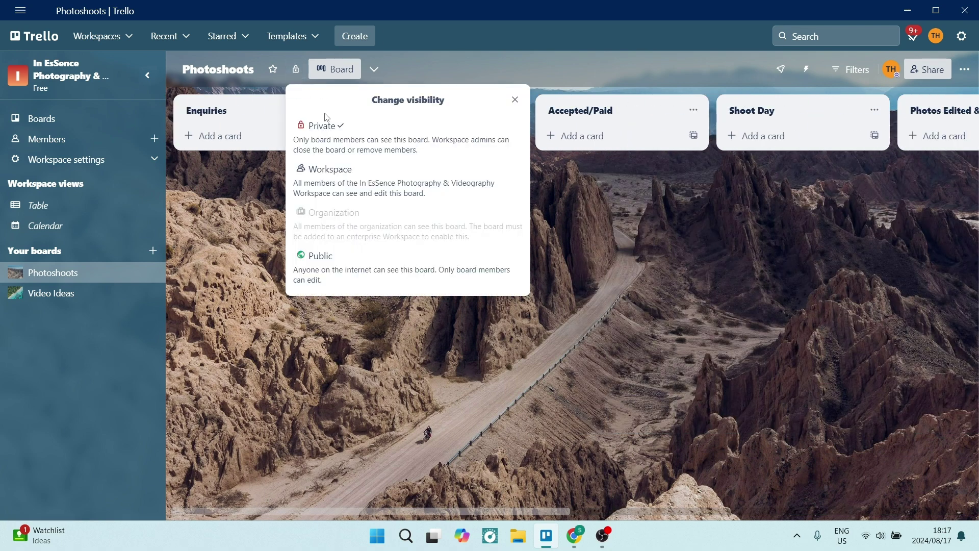
pyautogui.click(299, 76)
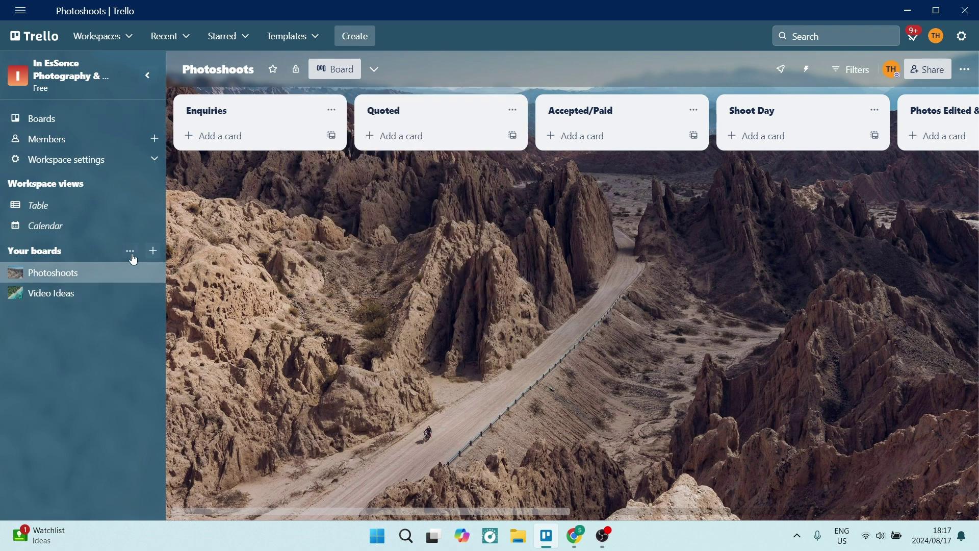
pyautogui.click(131, 252)
pyautogui.click(155, 251)
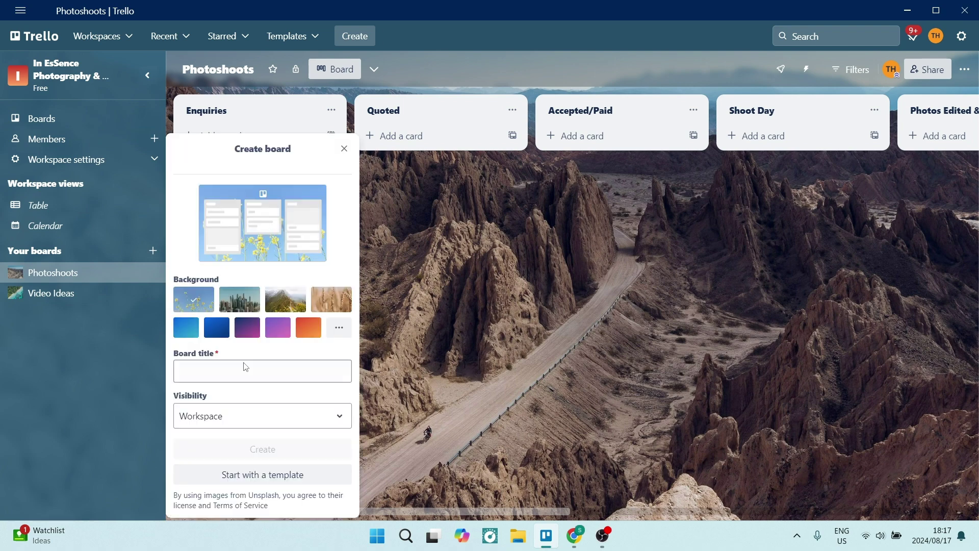
pyautogui.click(263, 477)
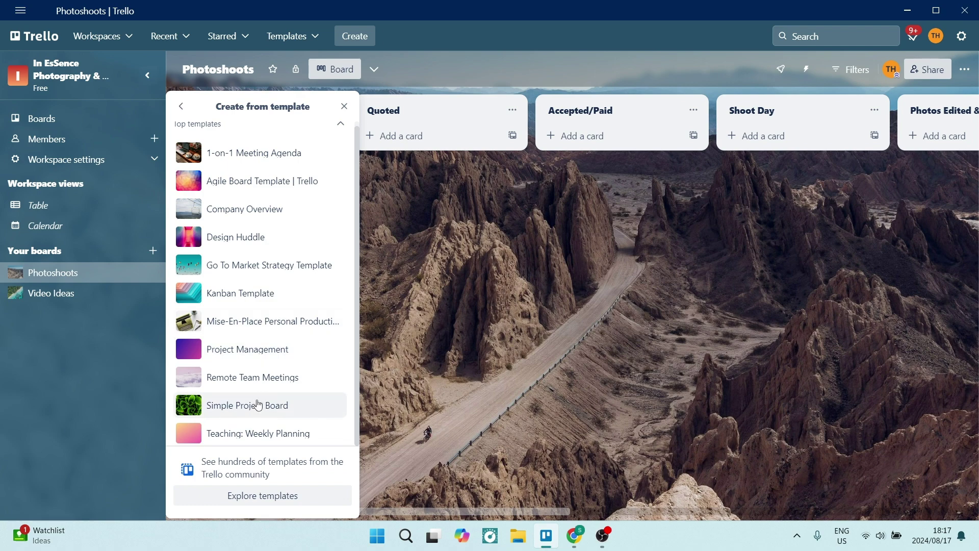
pyautogui.click(258, 496)
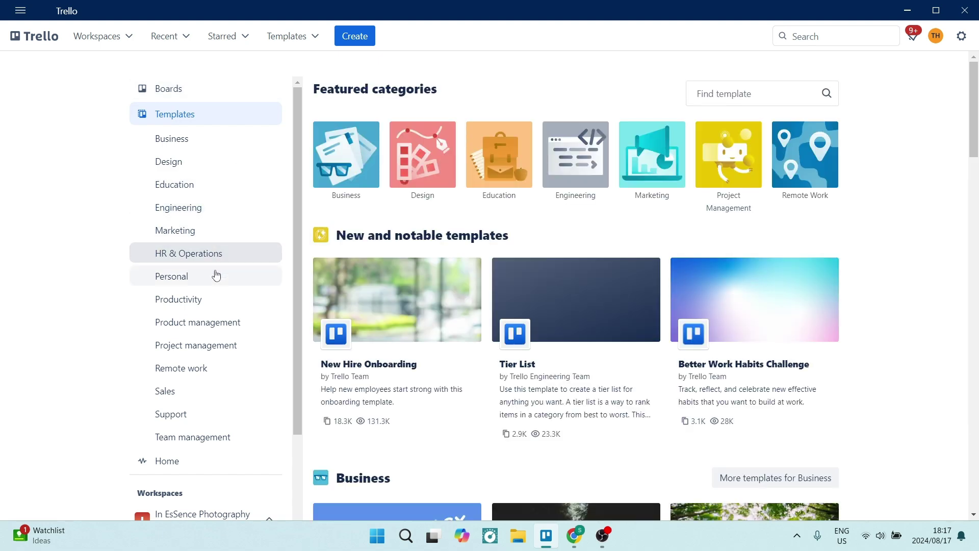
# Browse the Project management, Engineering and Education template categories.
pyautogui.click(199, 346)
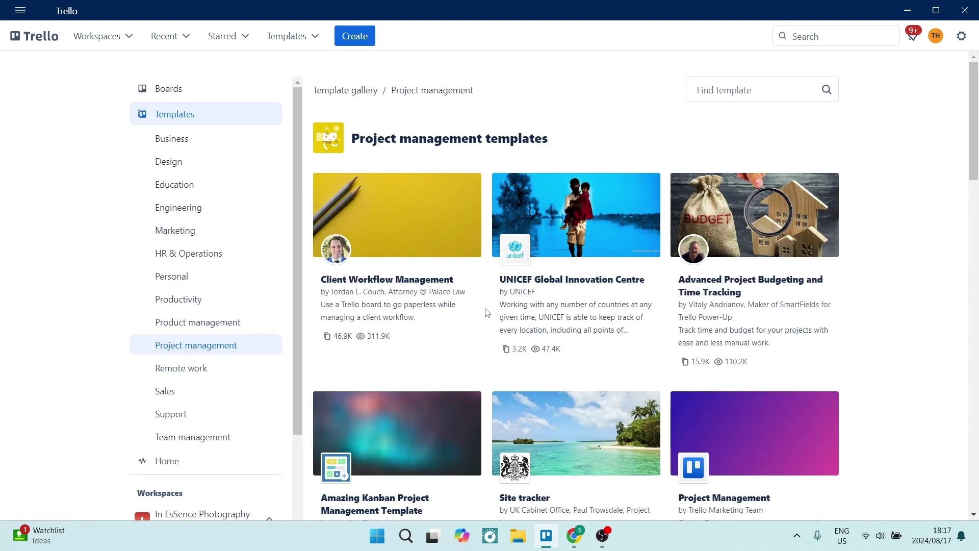
pyautogui.scroll(-10, 536, 313)
pyautogui.scroll(-3, 262, 343)
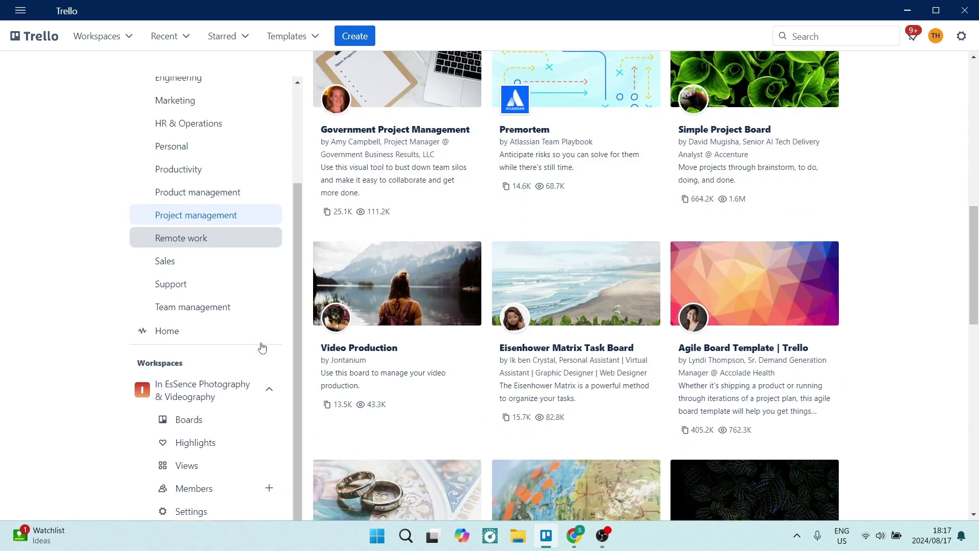
pyautogui.scroll(3, 260, 344)
pyautogui.click(197, 209)
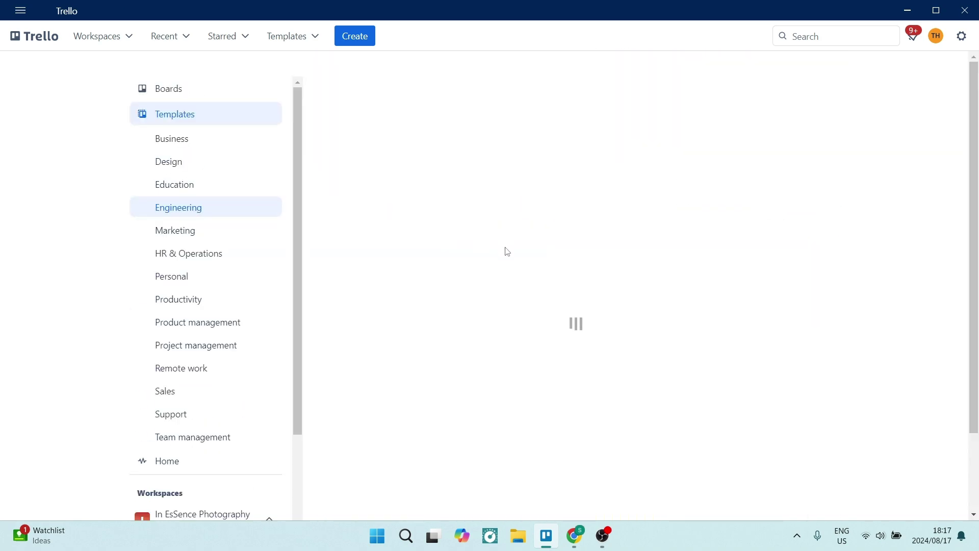
pyautogui.scroll(-3, 306, 225)
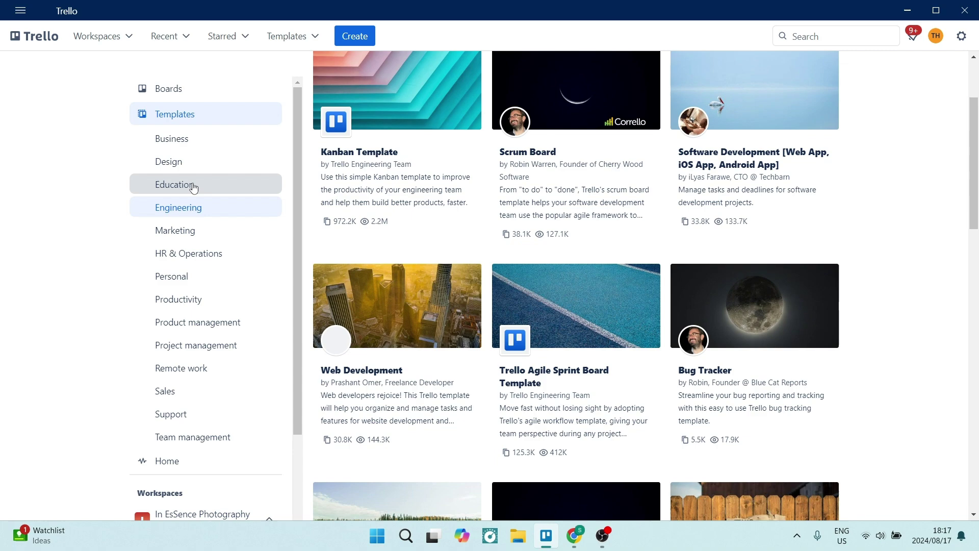
pyautogui.click(193, 186)
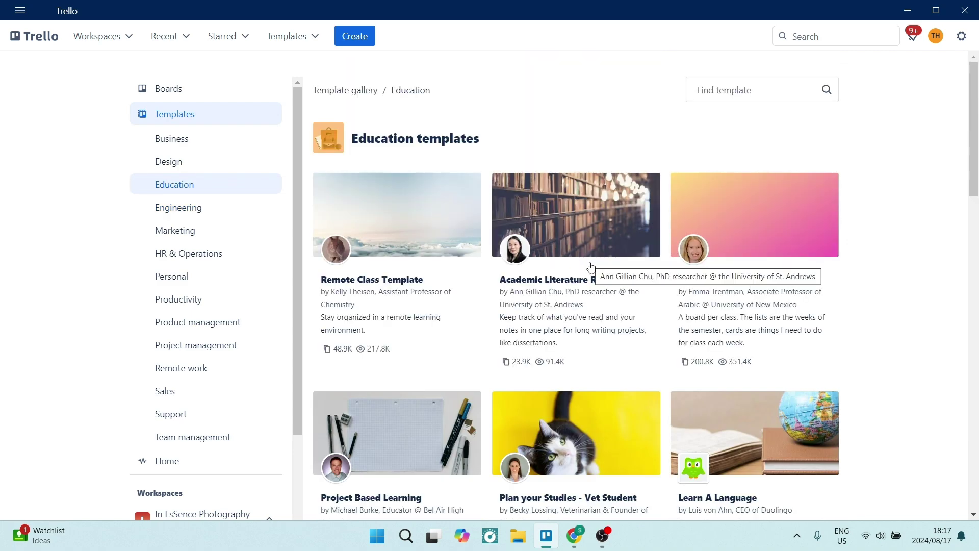
pyautogui.scroll(-10, 591, 266)
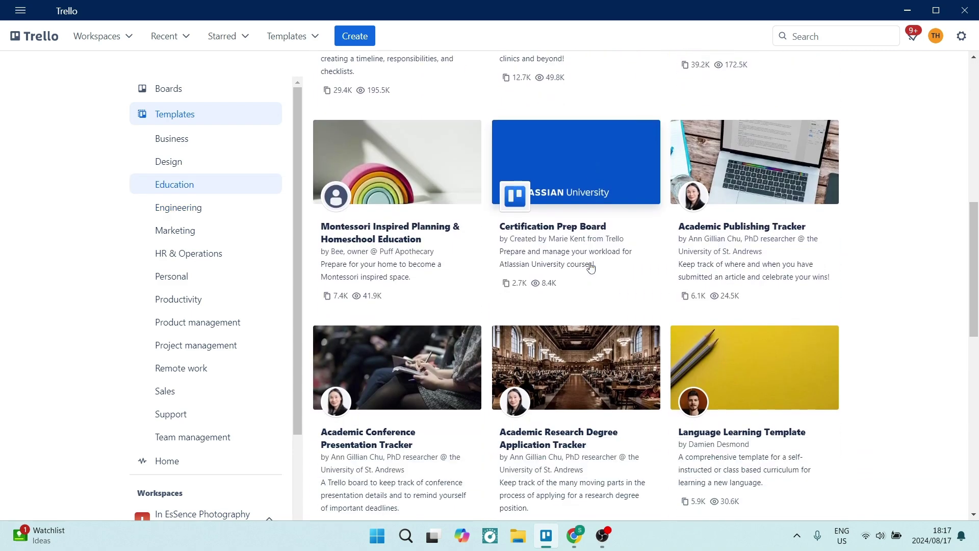
pyautogui.scroll(-2, 591, 267)
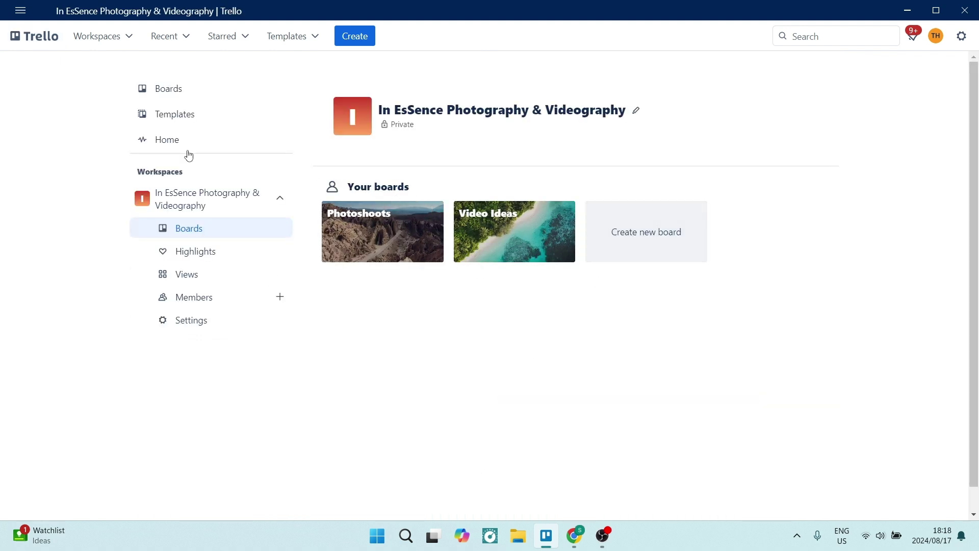
# Go to the workspace settings, glance at the Templates and Starred menus, then open Preferences.
pyautogui.click(186, 319)
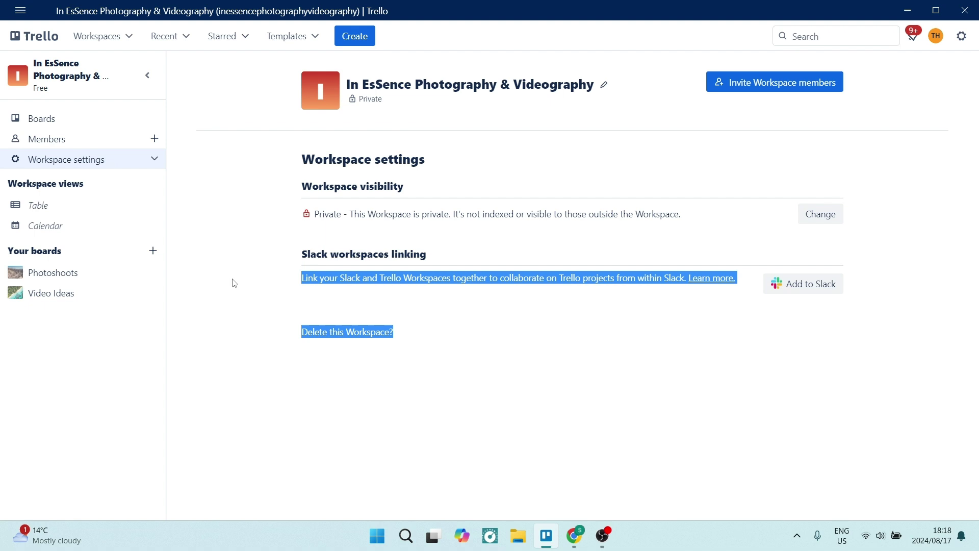
pyautogui.moveTo(232, 279); pyautogui.dragTo(843, 364)
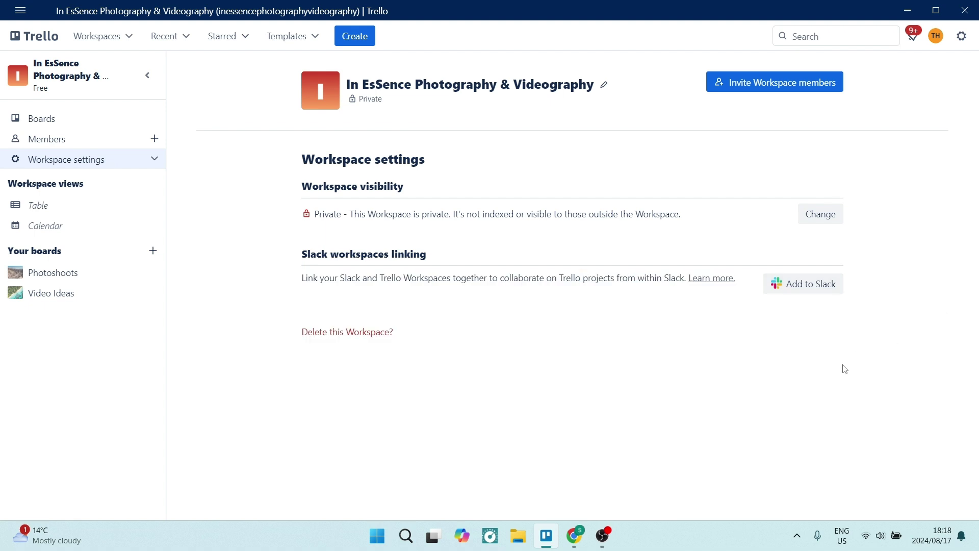
pyautogui.click(297, 41)
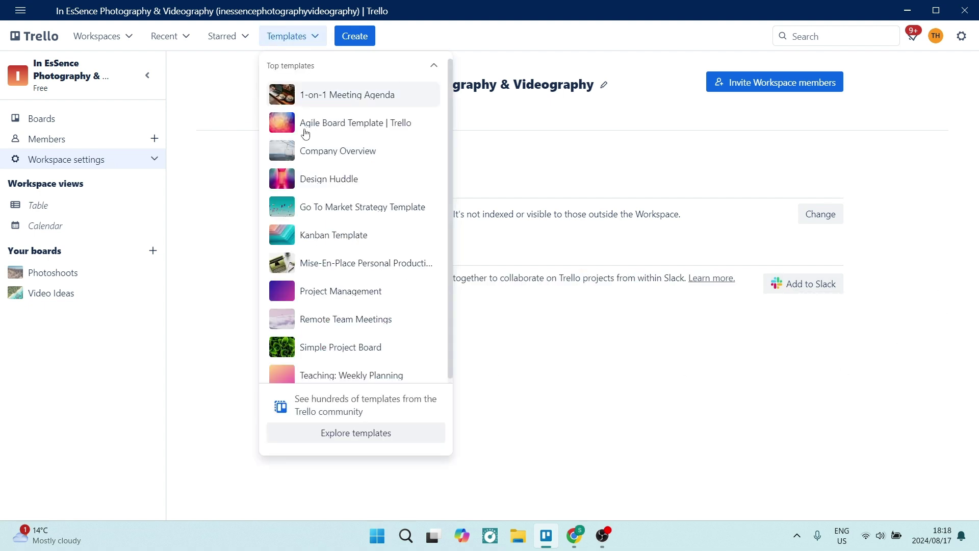
pyautogui.click(244, 40)
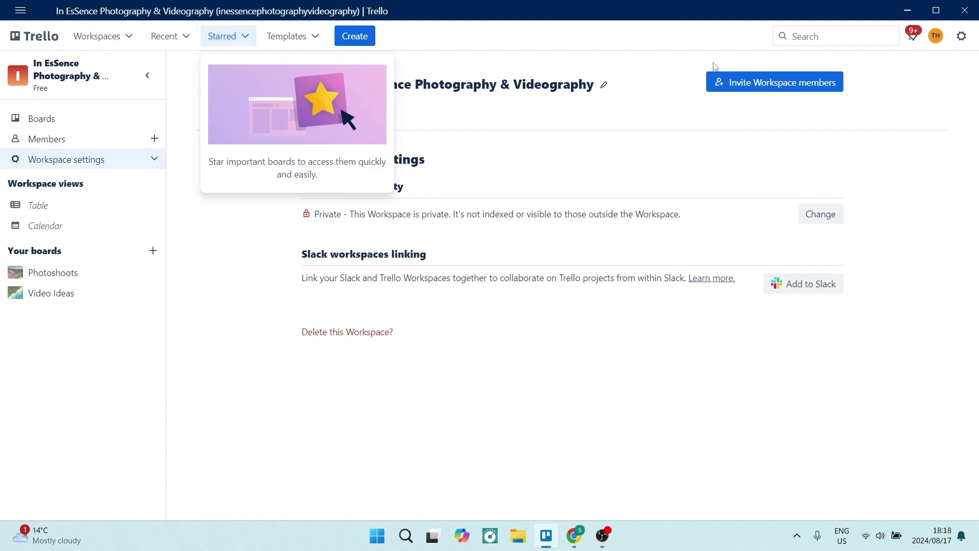
pyautogui.click(962, 36)
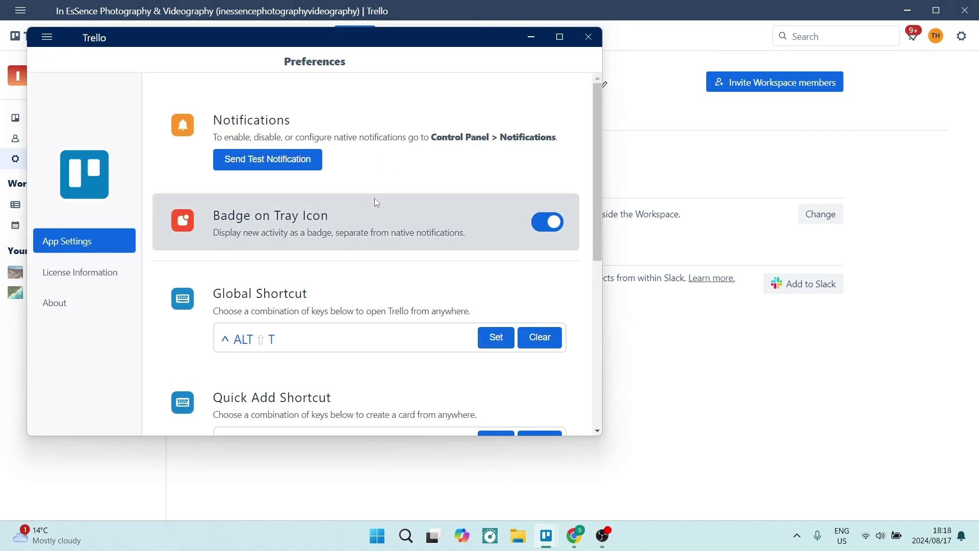
pyautogui.scroll(-7, 322, 215)
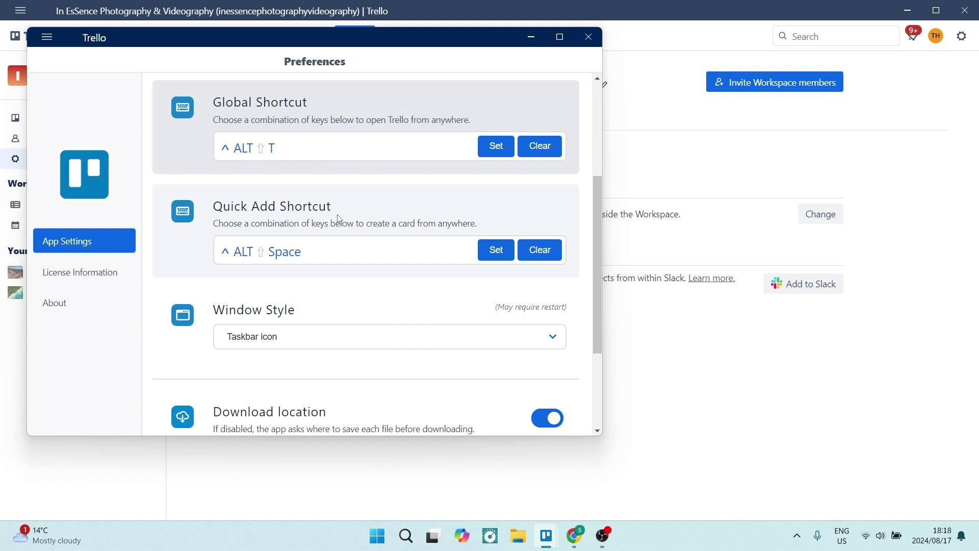